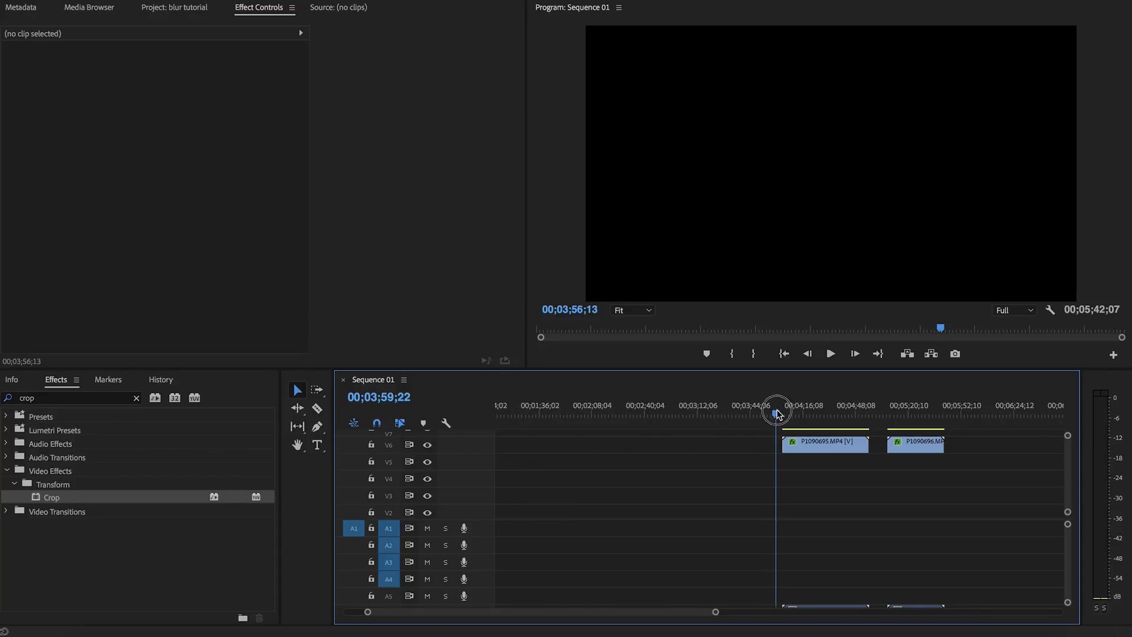
Move the playhead to 00;04;38;14 and unlink the video of clip P1090695.MP4 from its audio
drag(790, 414, 838, 415)
scroll(846, 498, up, 1)
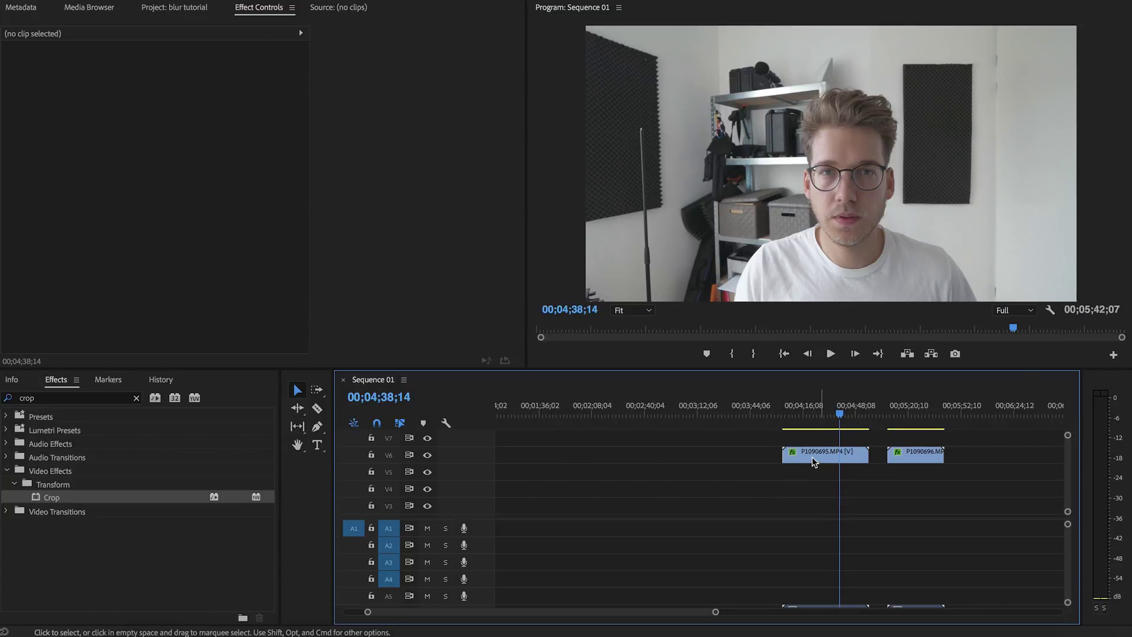
scroll(814, 468, up, 1)
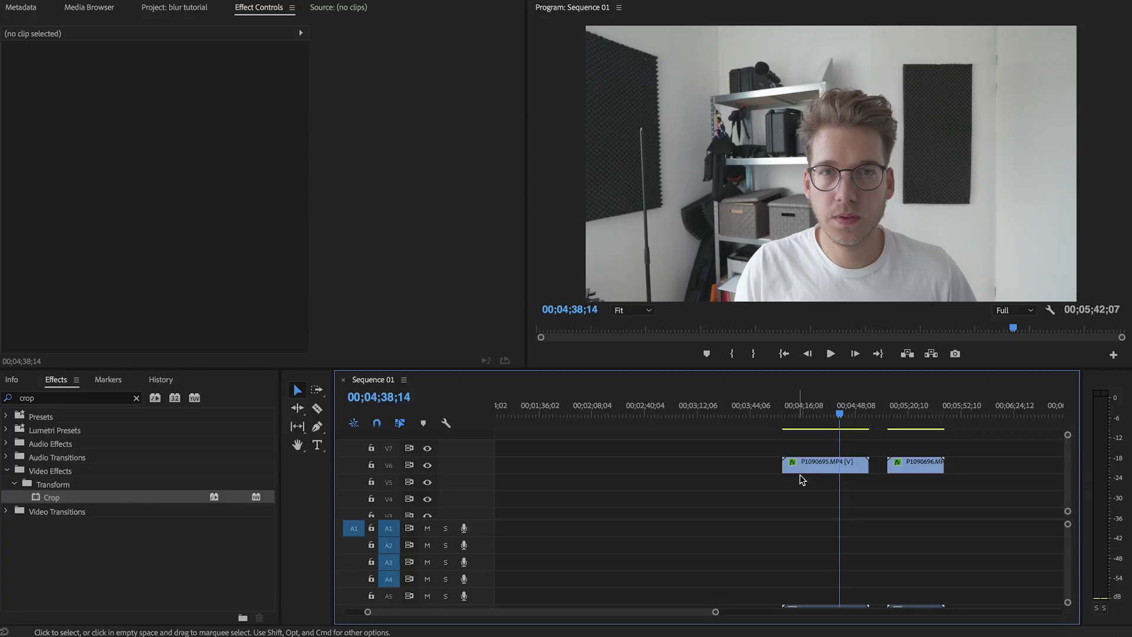
click(818, 466)
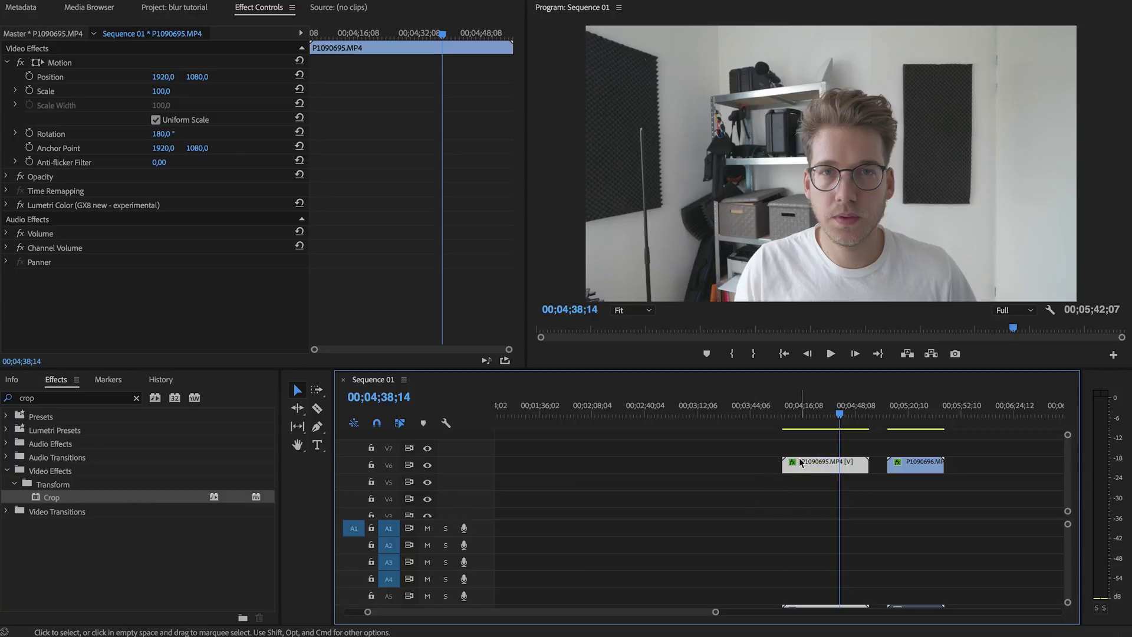
scroll(830, 589, down, 3)
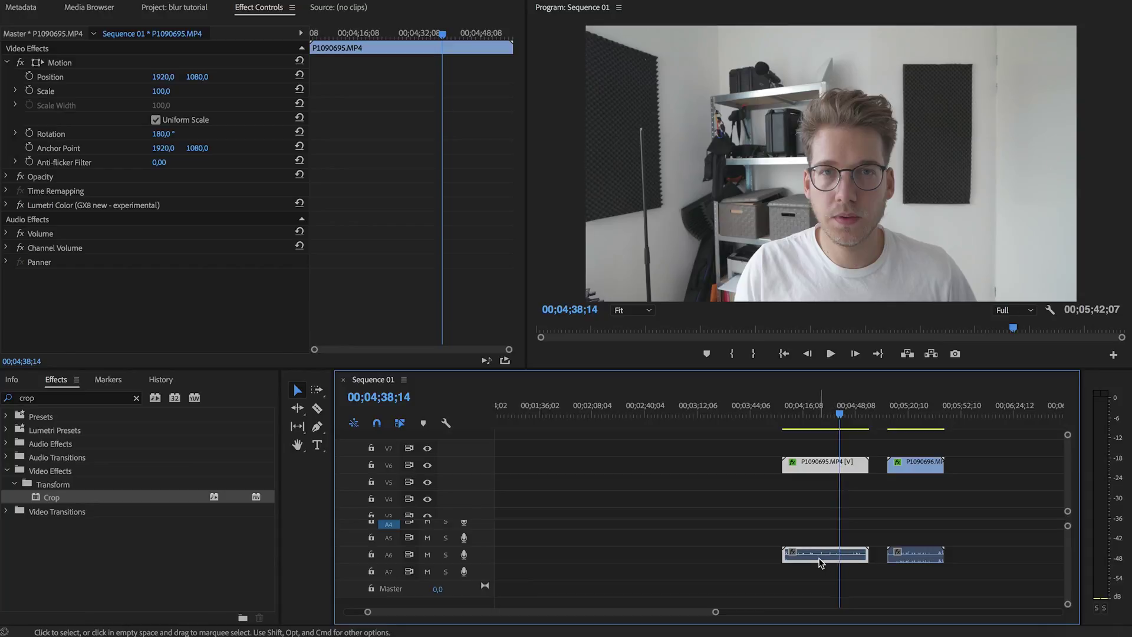
right_click(831, 470)
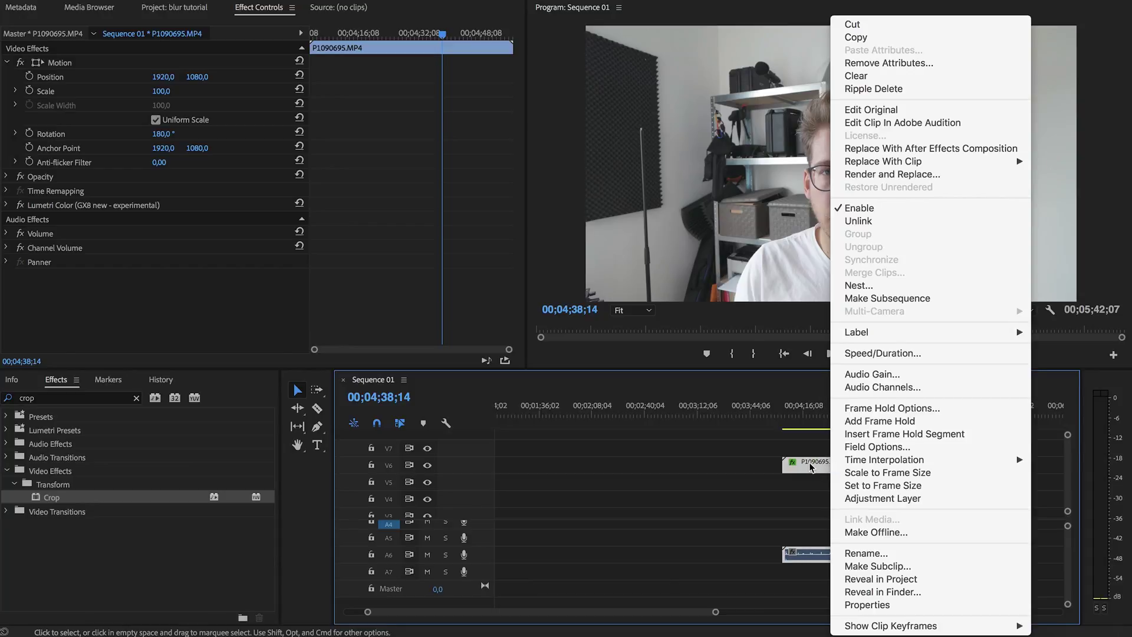
click(882, 222)
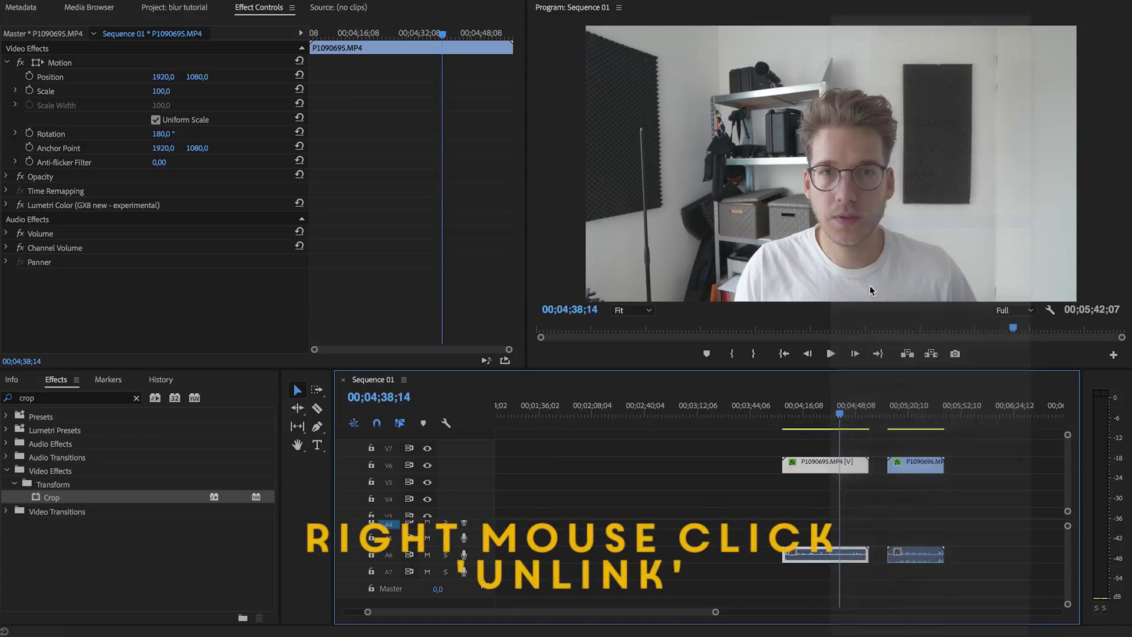
Duplicate the P1090695.MP4 video clip onto track V7 and apply the Gaussian Blur video effect to the copy
click(820, 466)
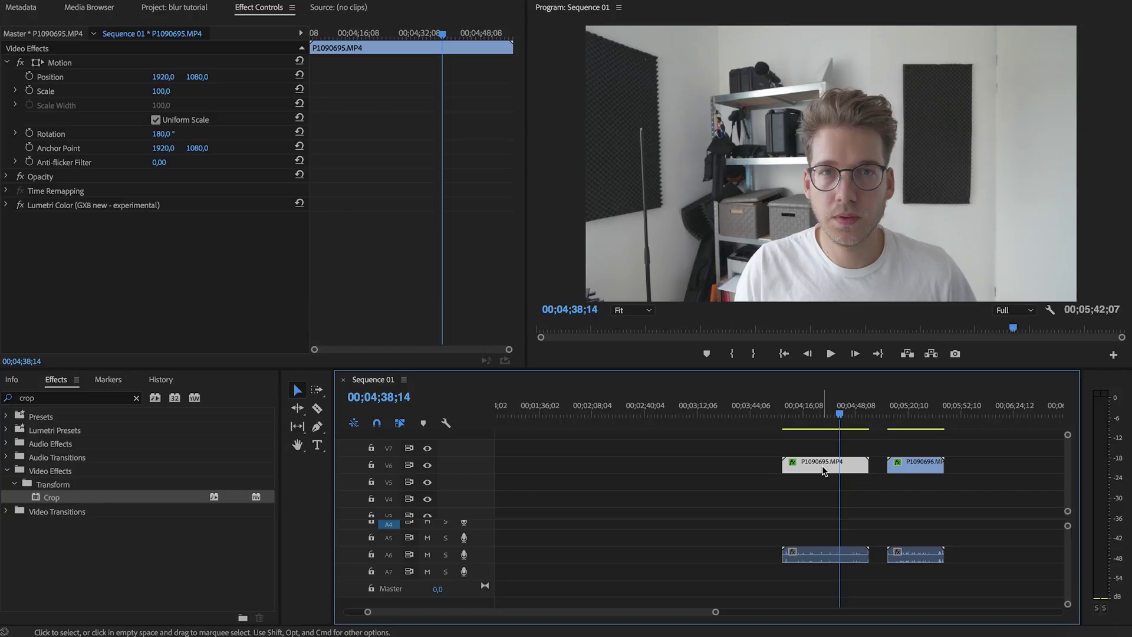
drag(822, 465, 822, 446)
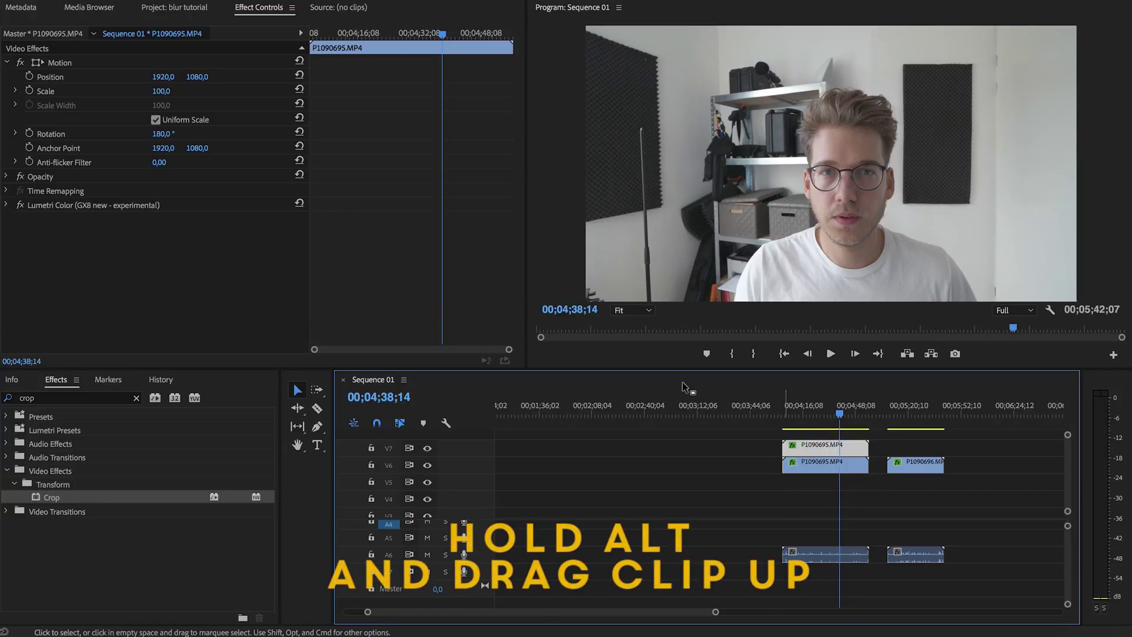
drag(35, 399, 8, 398)
text(g)
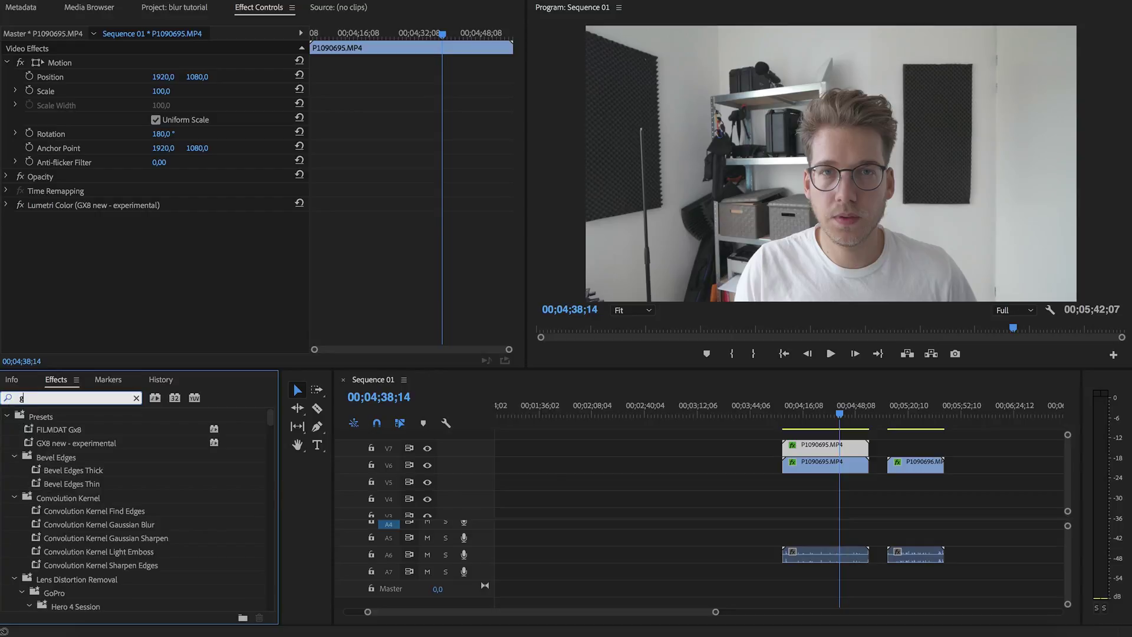
text(aus)
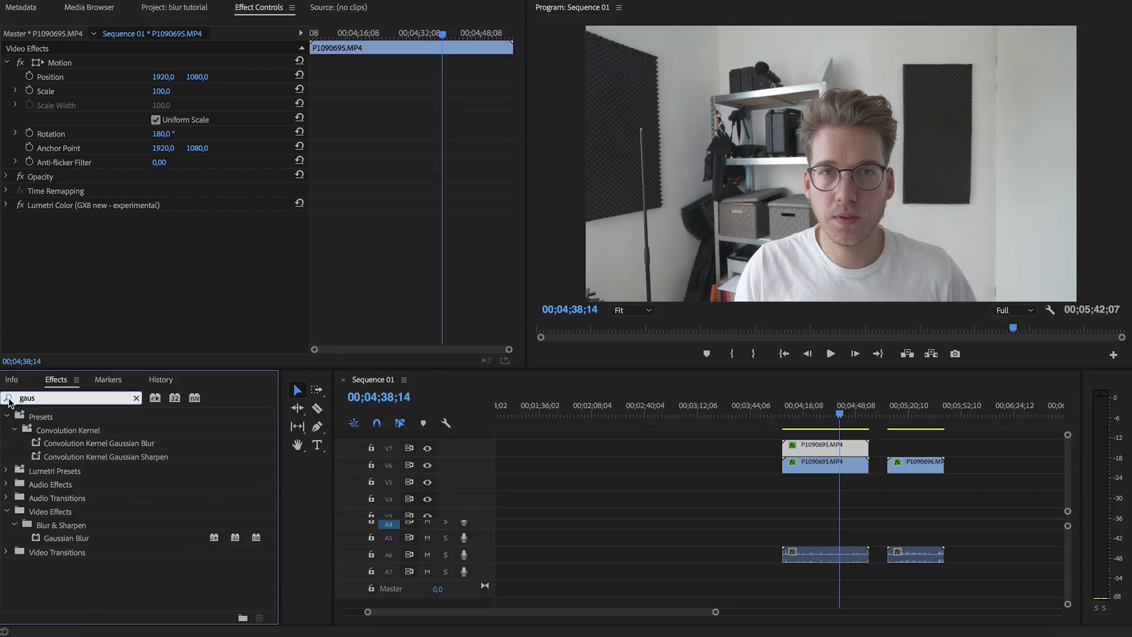
drag(64, 538, 837, 451)
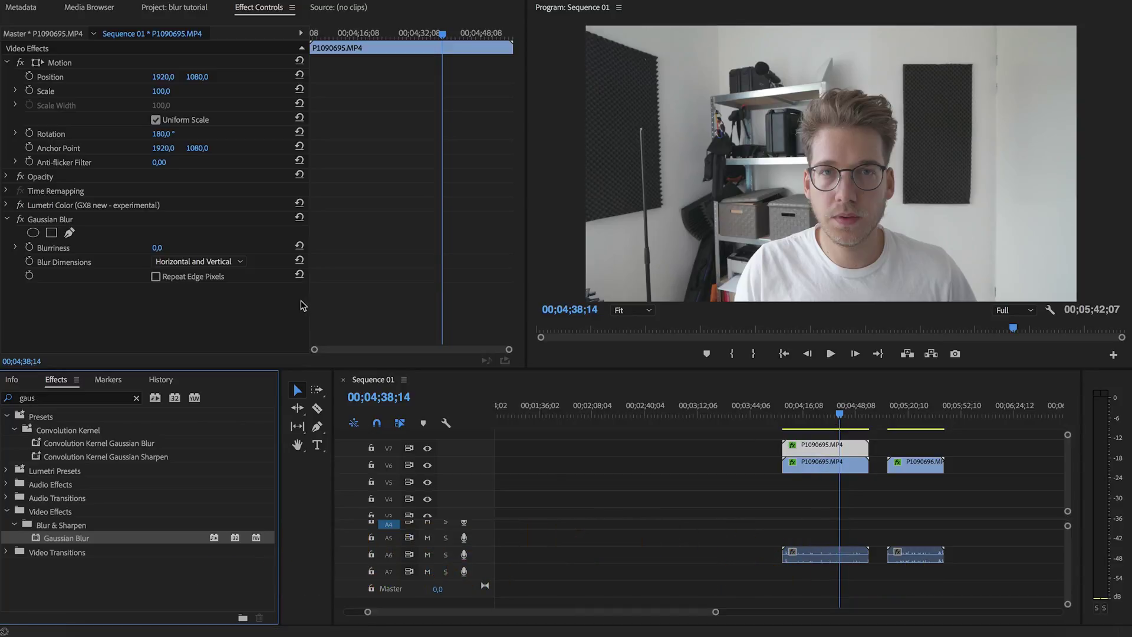
Set the Gaussian Blur's blurriness to 75 on the V7 copy
drag(157, 248, 174, 248)
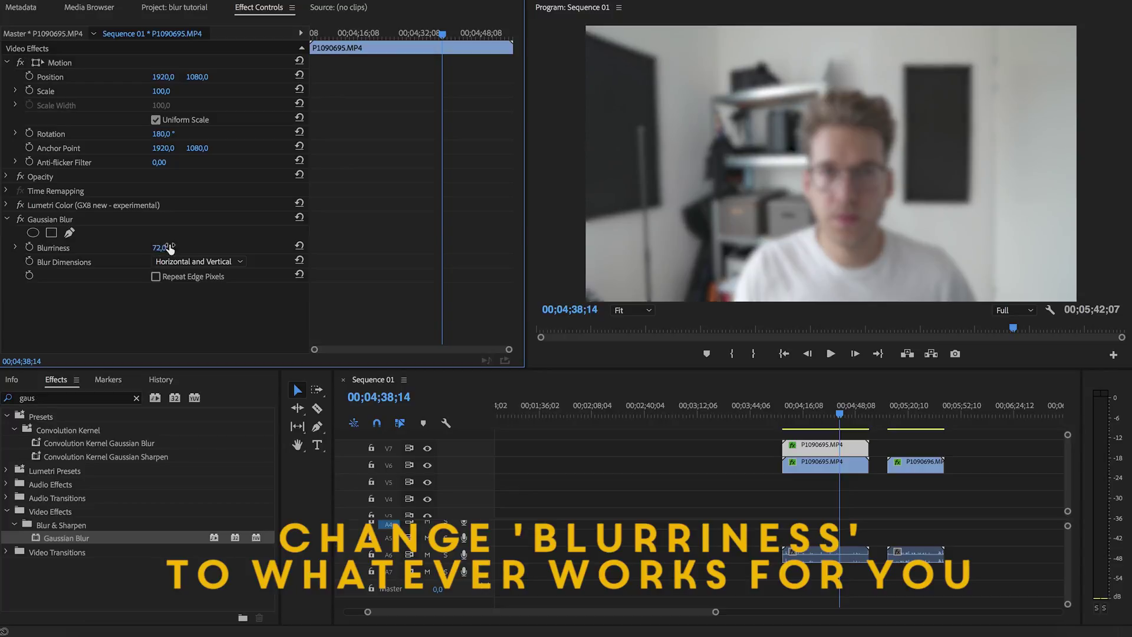
click(160, 248)
text(75)
key(Return)
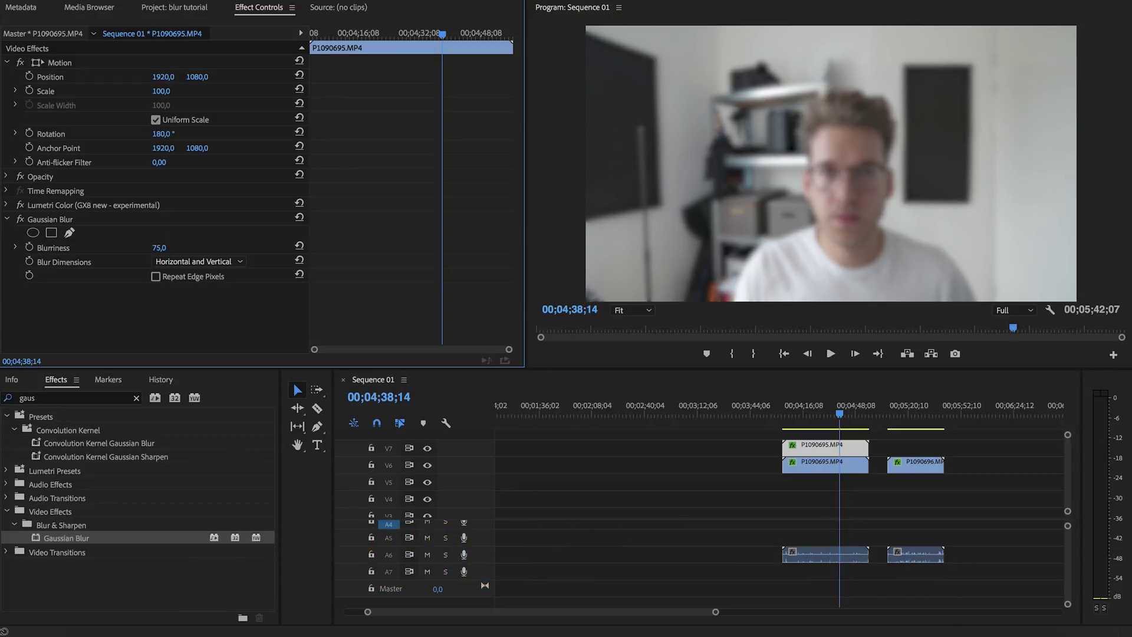
Apply the Crop effect to the blurred V7 clip and set its Left and Right values to 50 %
click(57, 401)
text(crop)
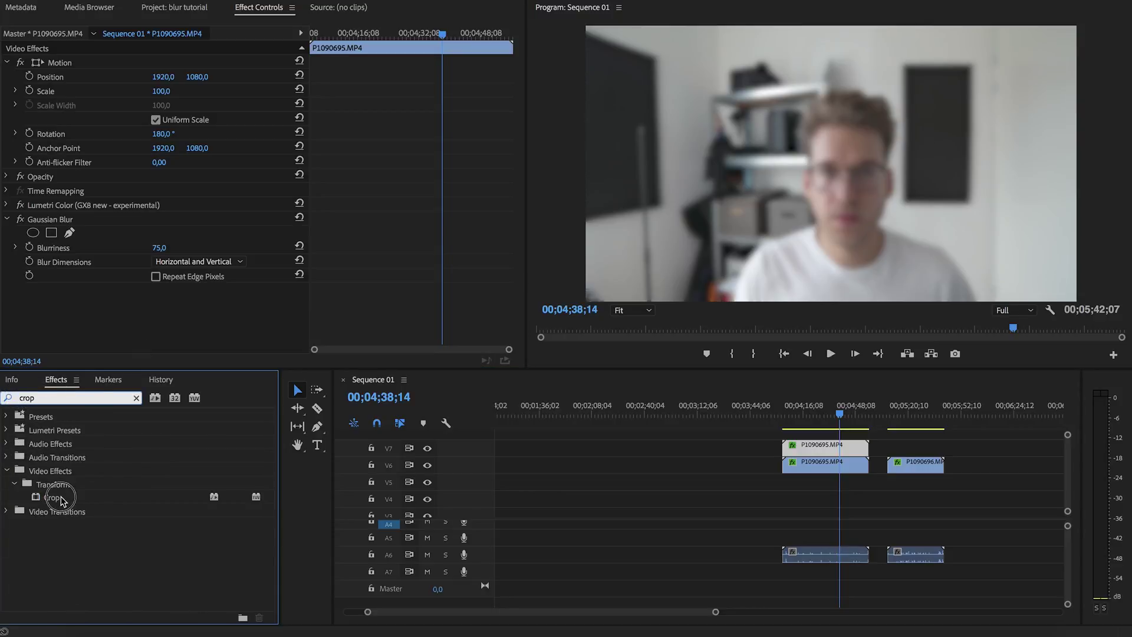
drag(49, 497, 823, 455)
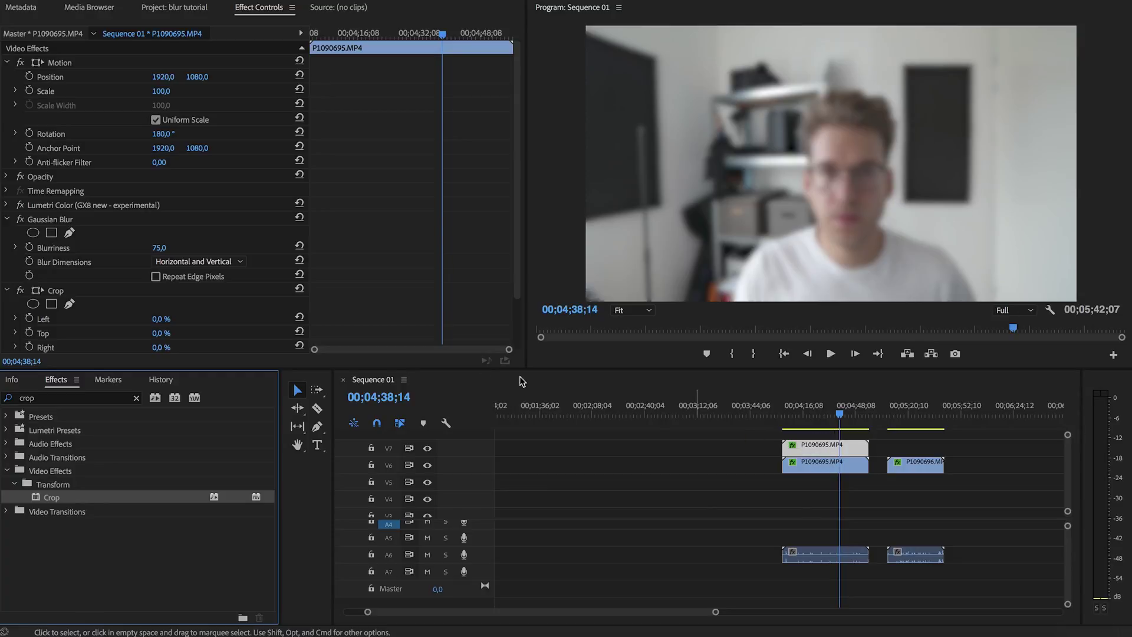
click(160, 318)
text(50)
key(Return)
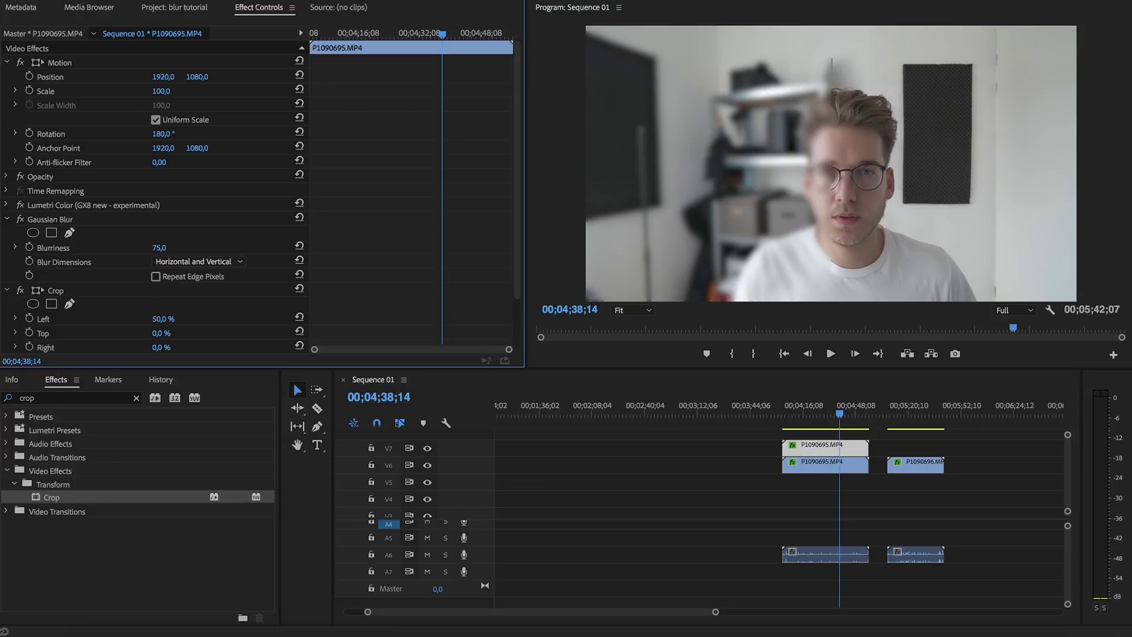
scroll(219, 316, down, 1)
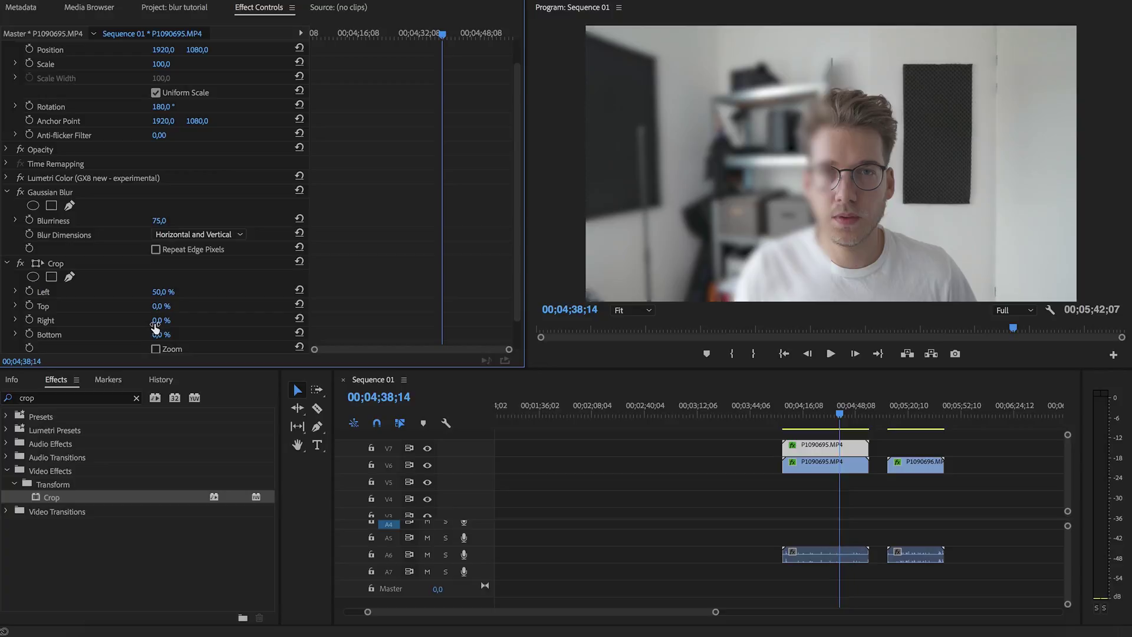
click(169, 319)
text(50)
key(Return)
Set the Crop effect's Top and Bottom values to 25 %
click(161, 306)
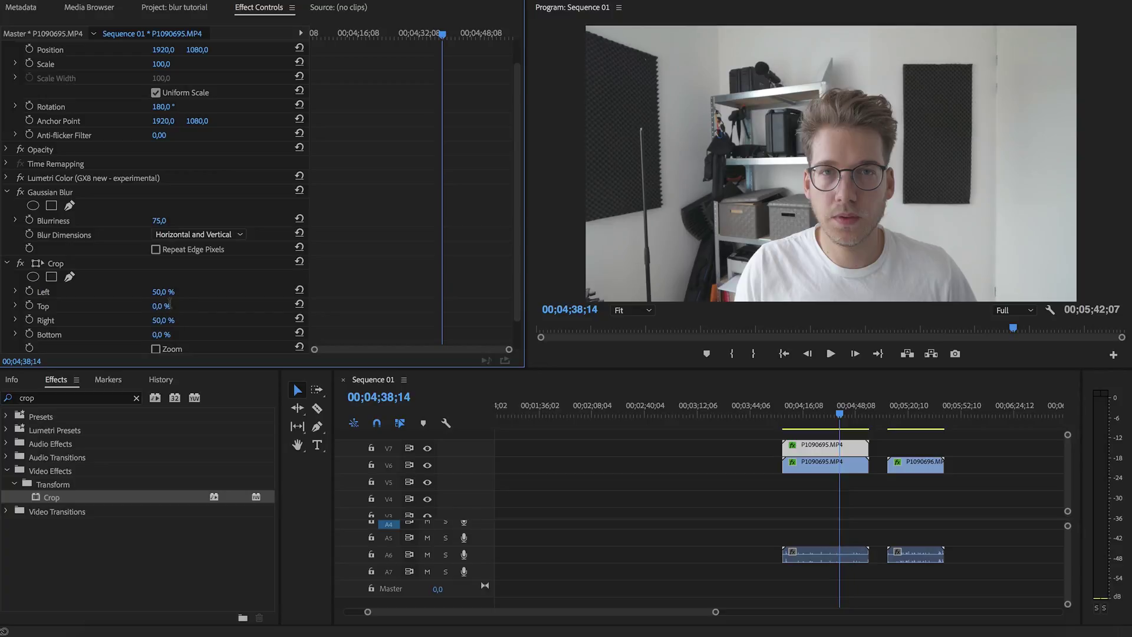
text(25)
key(Return)
click(159, 333)
text(25)
key(Return)
Set the Crop effect's Left and Right values to 20 %
click(163, 292)
text(20)
key(Return)
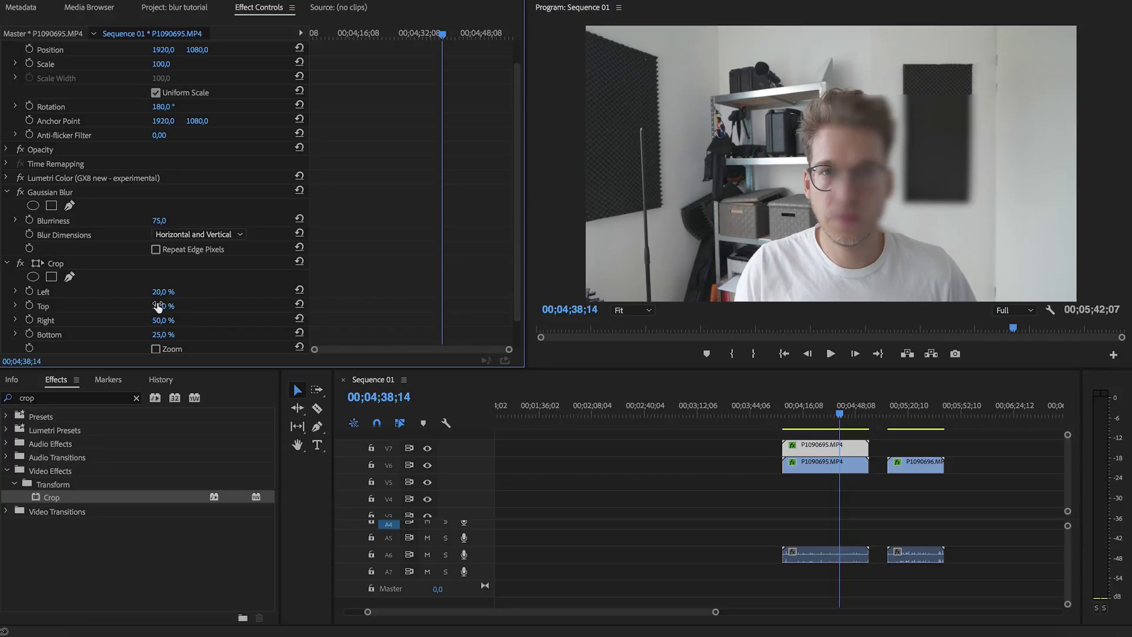
click(157, 320)
text(20)
key(Return)
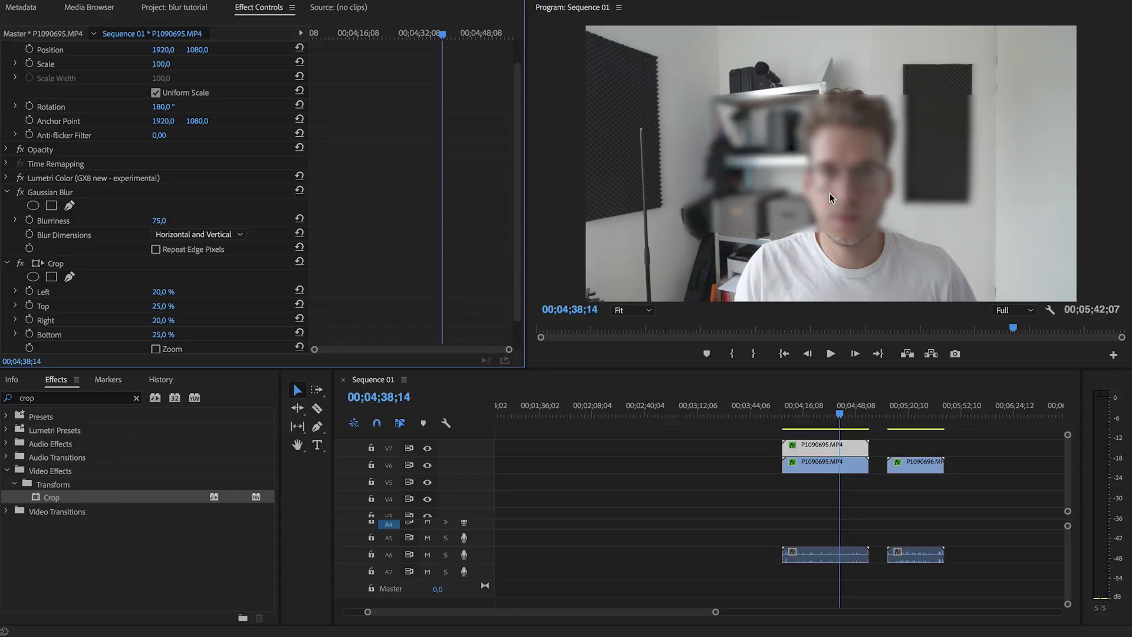
Remove the Crop effect from the blurred V7 clip
click(59, 264)
key(Delete)
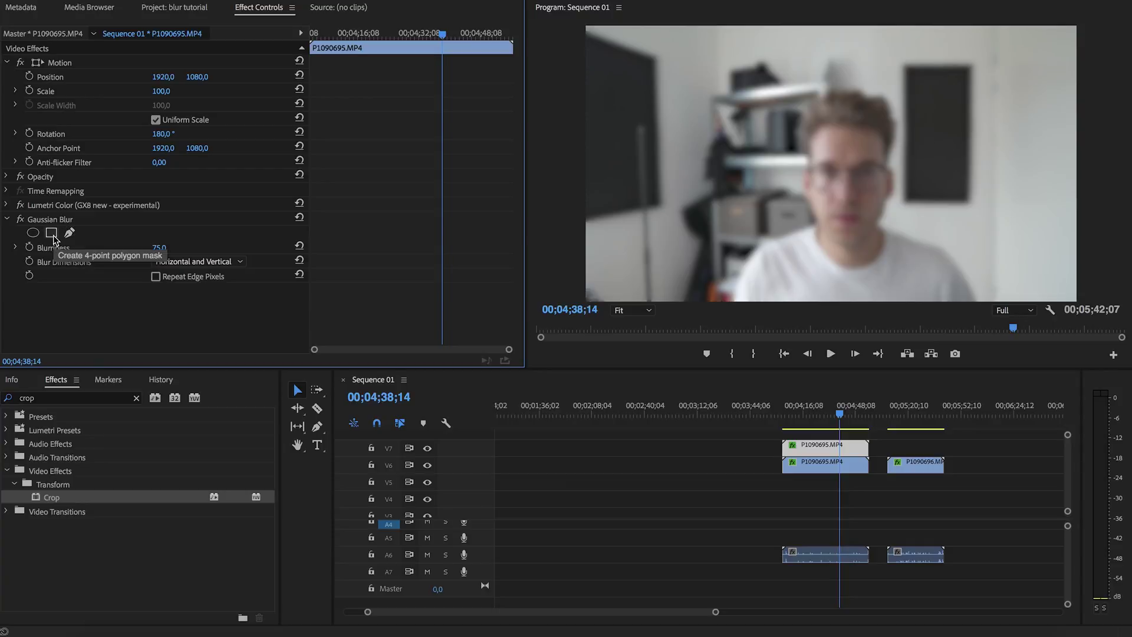
Add a 4-point polygon mask to the Gaussian Blur effect
click(51, 234)
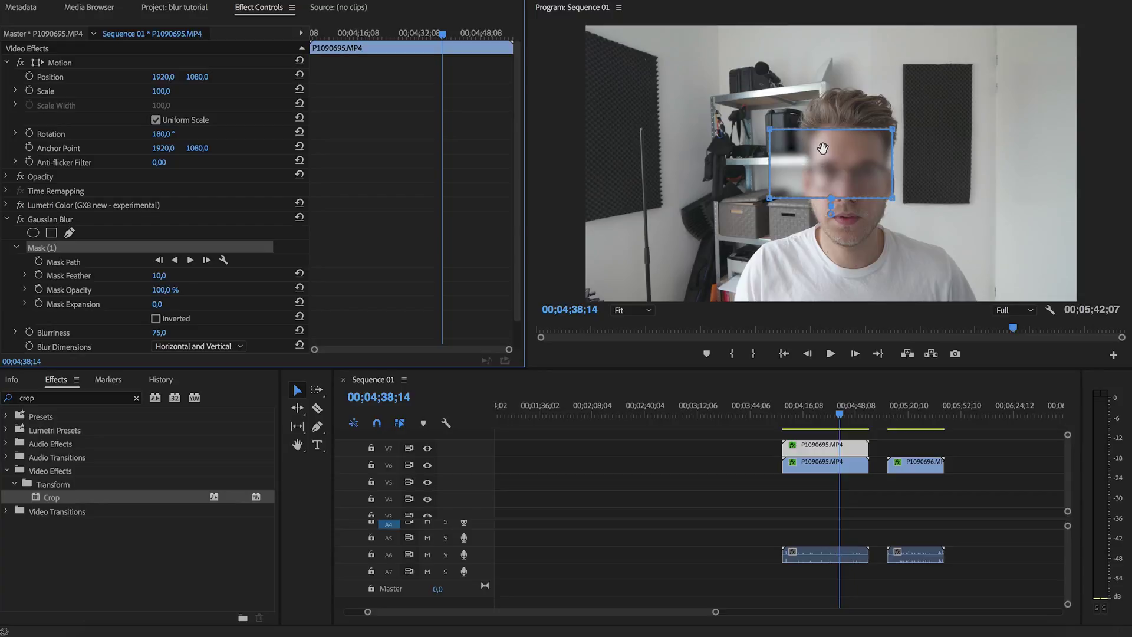
Try a mask feather of about 215 and a mask expansion of about 77.5, undoing the changes
drag(833, 219, 832, 235)
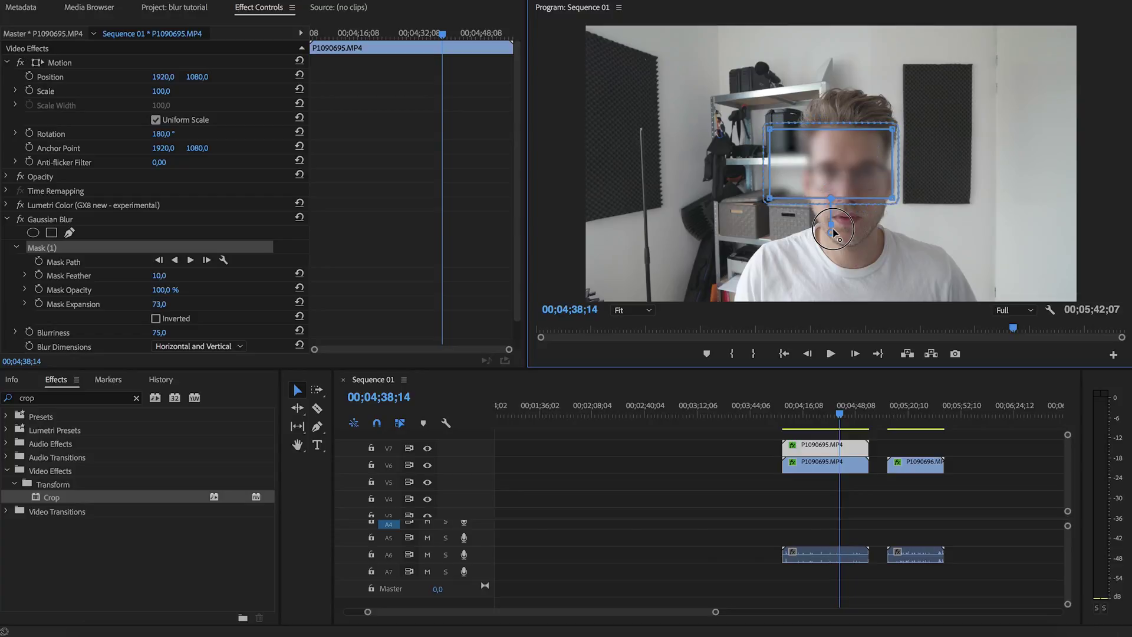
drag(833, 227, 833, 229)
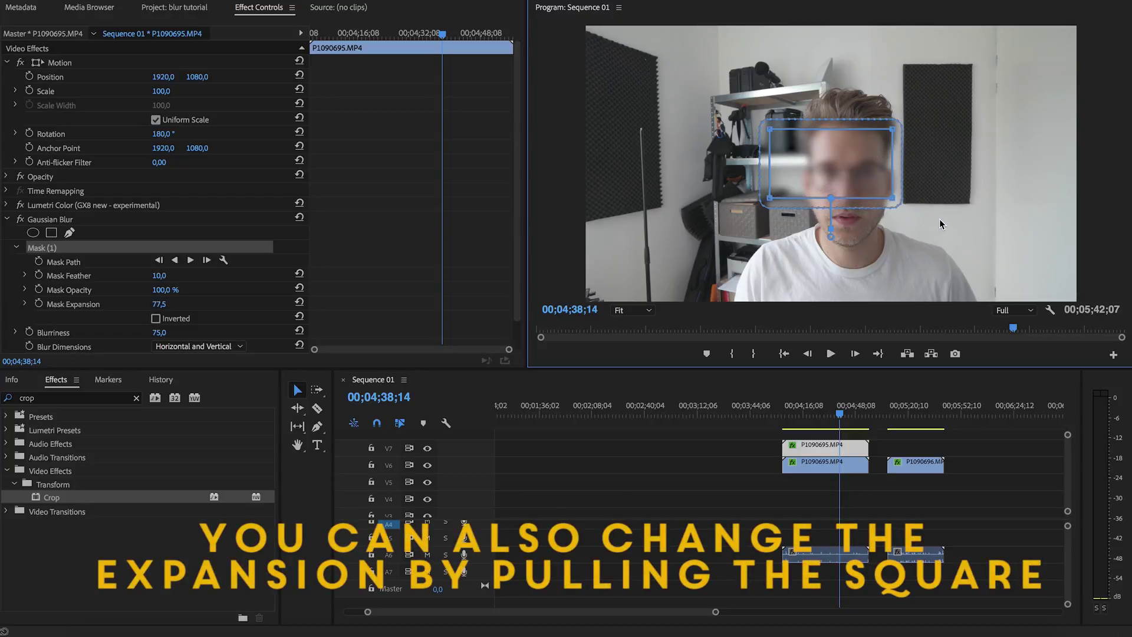
key(ctrl+z)
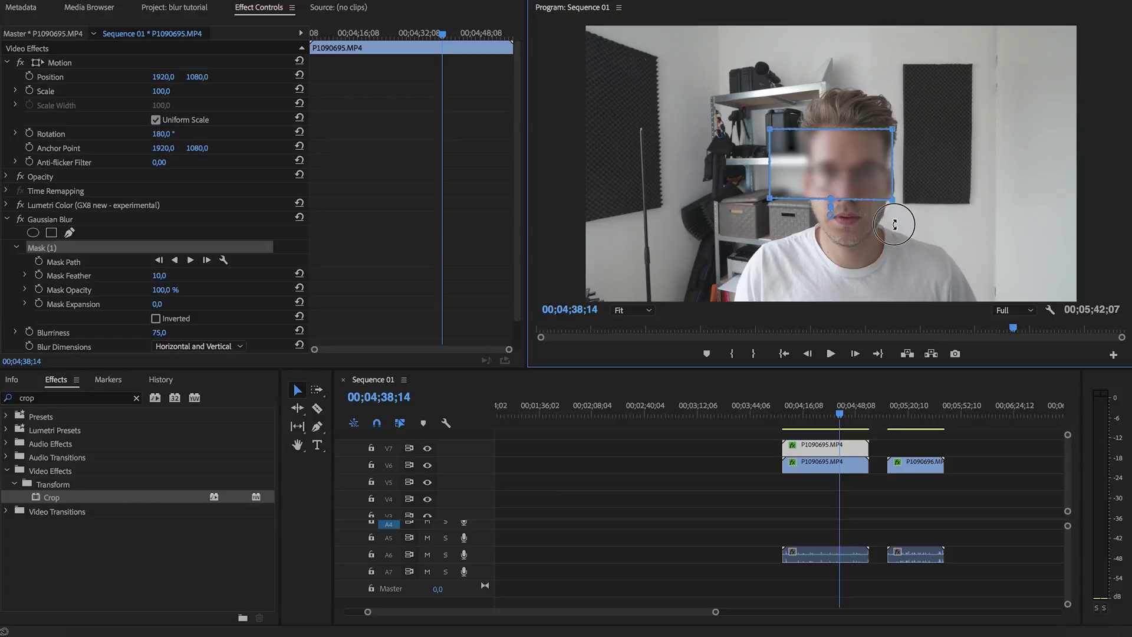
Reshape the blur mask by its corner points so the rectangle fits closely around the man's face down to the chin
drag(892, 198, 891, 241)
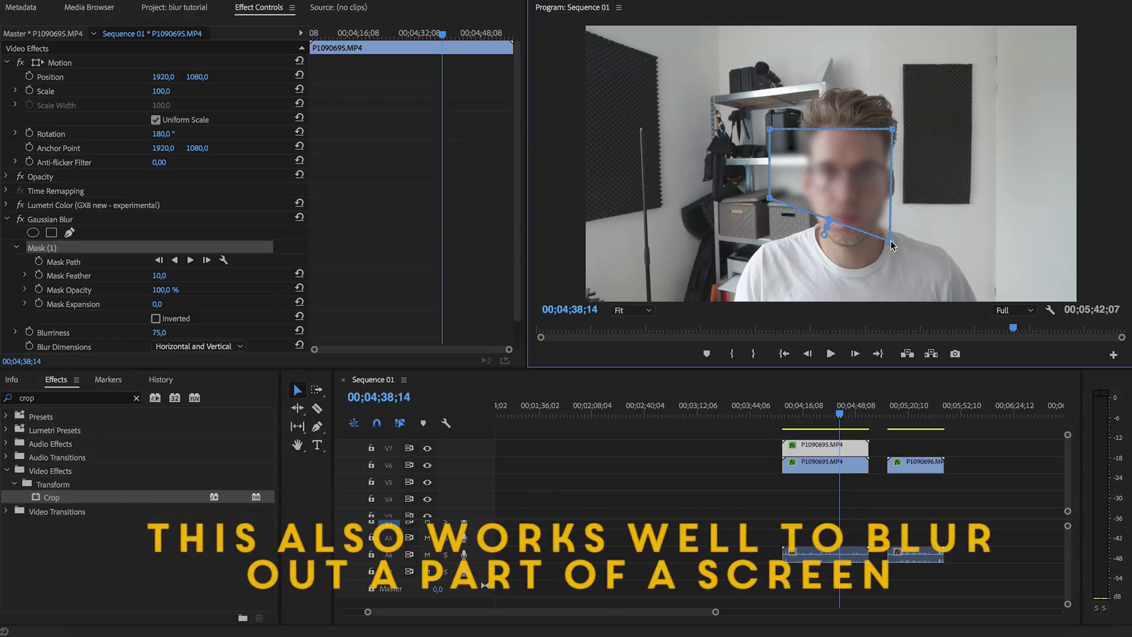
drag(771, 202, 767, 241)
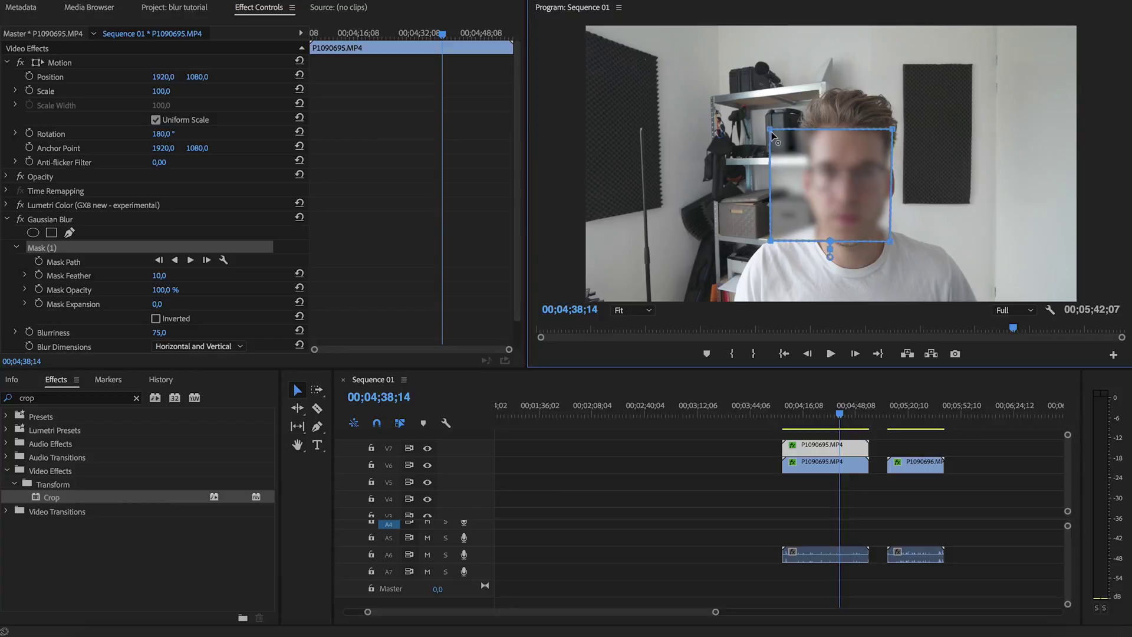
drag(768, 129, 801, 129)
drag(773, 244, 803, 240)
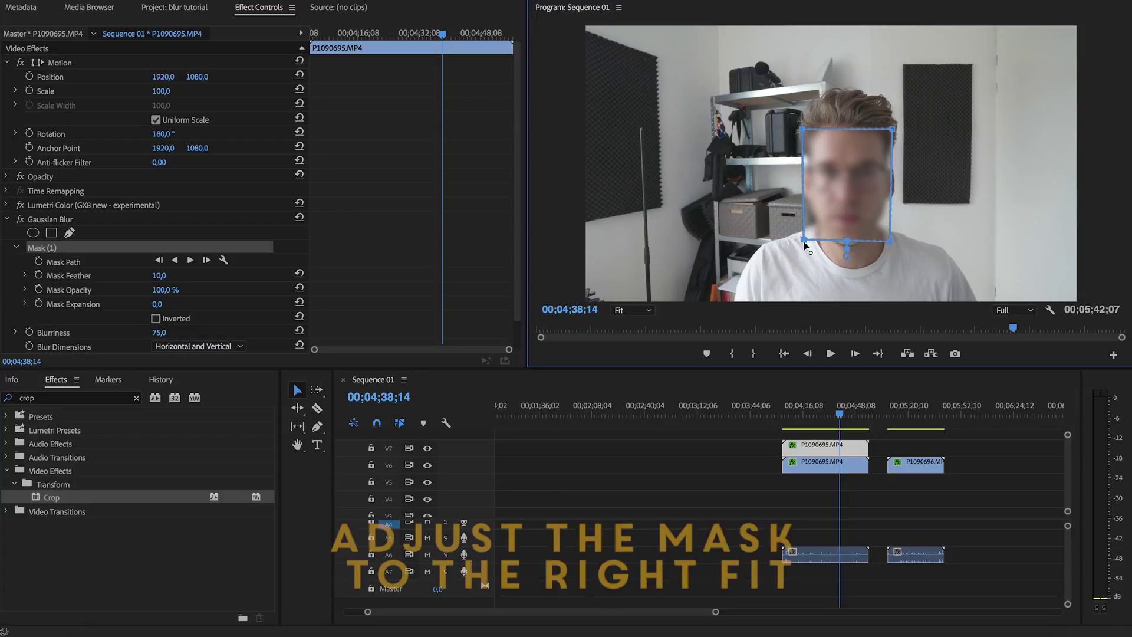
Move the playhead to 00;05;16;12 and unlink the video of clip P1090696.MP4 from its audio
click(838, 414)
drag(838, 413, 849, 415)
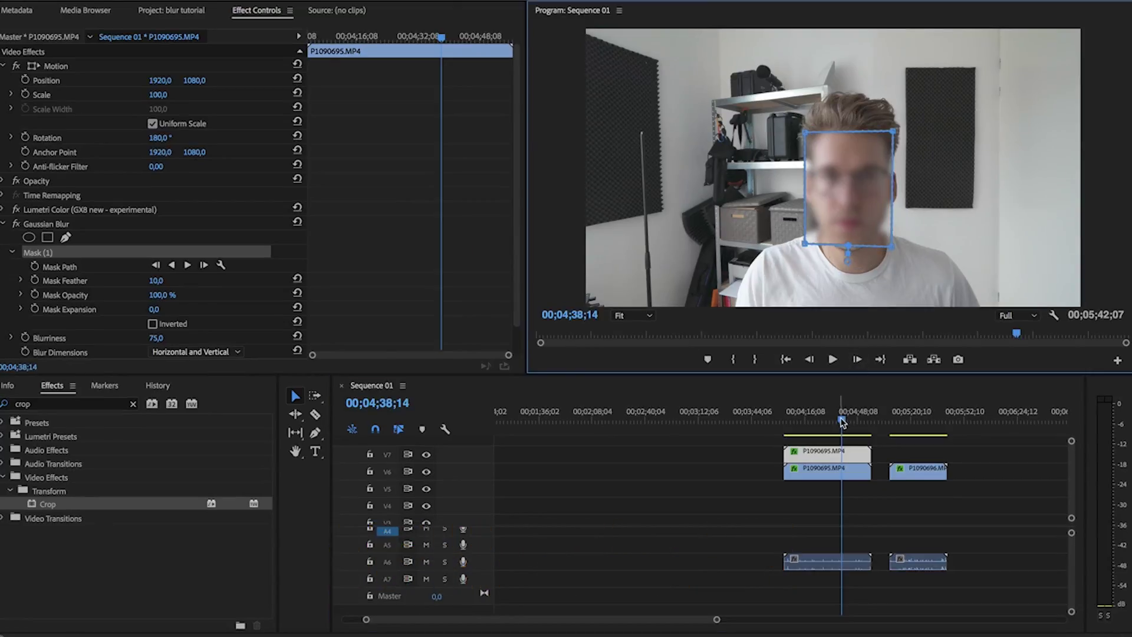
drag(843, 419, 905, 421)
click(929, 479)
right_click(930, 478)
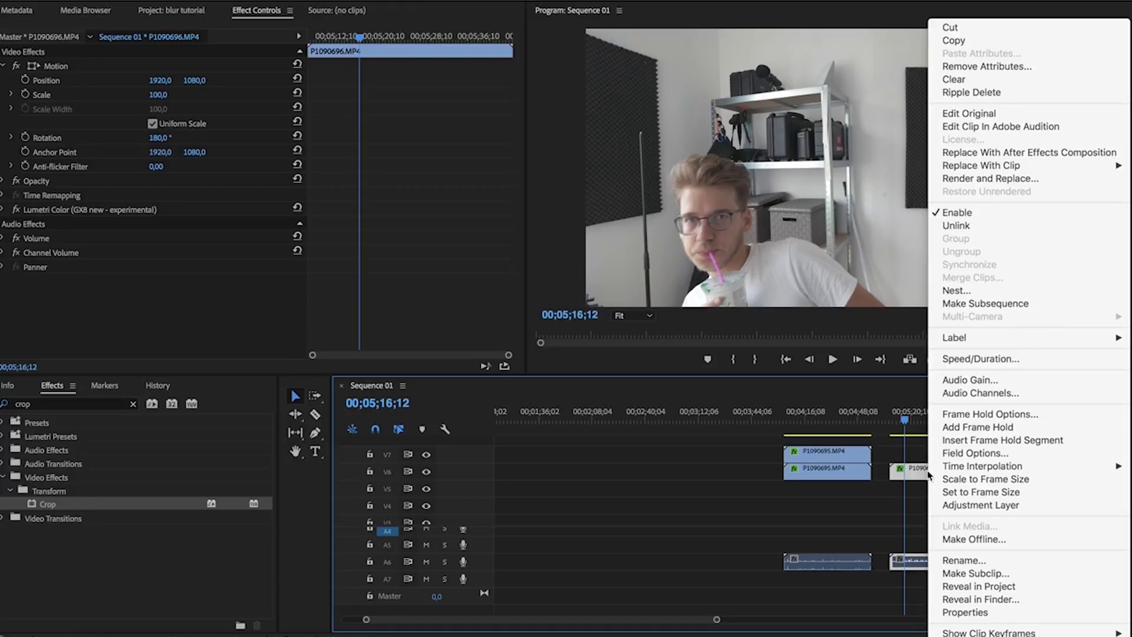
click(955, 225)
Duplicate the P1090696.MP4 video clip onto track V7 directly above the original
click(913, 493)
click(925, 473)
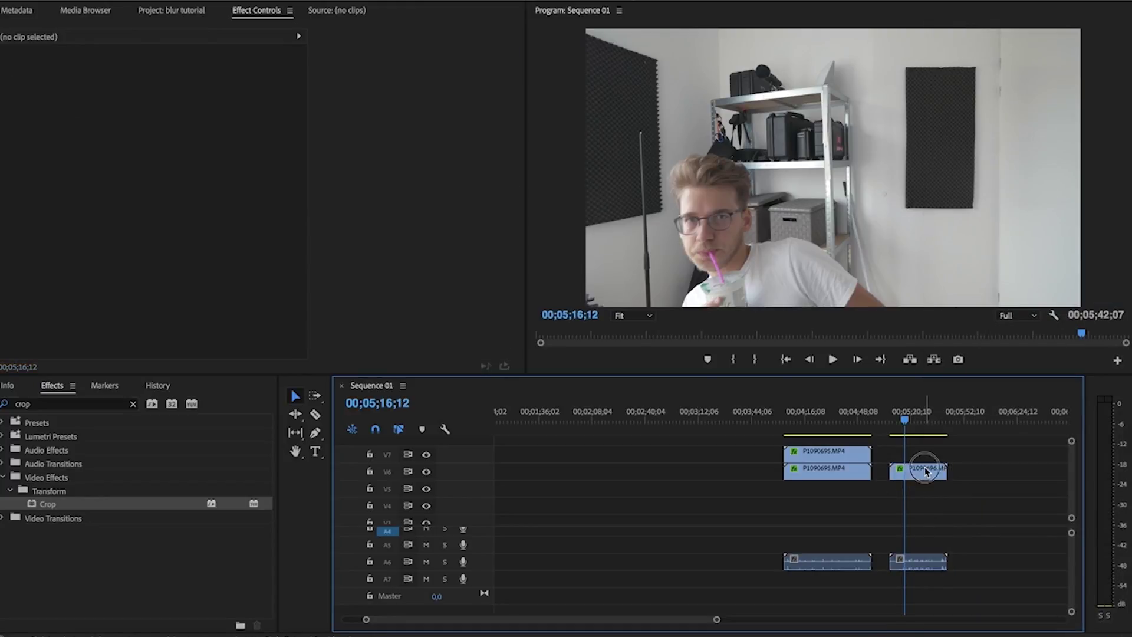
alt+drag(926, 475, 927, 460)
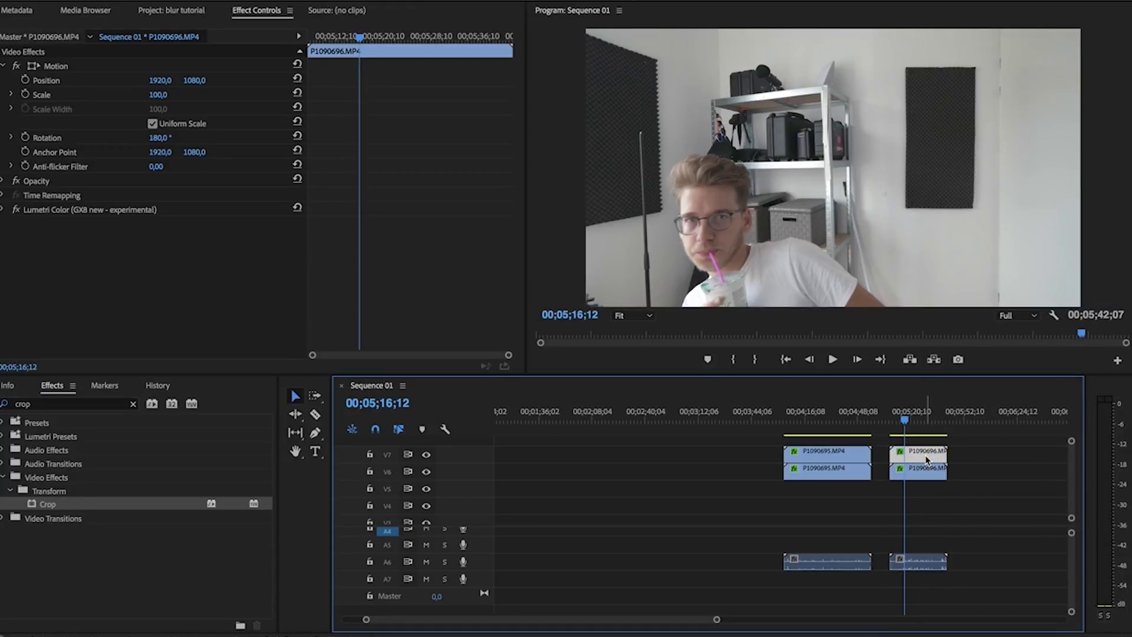
Apply Gaussian Blur to the V7 copy of P1090696.MP4 and set its blurriness to 75
click(36, 403)
text(gauss)
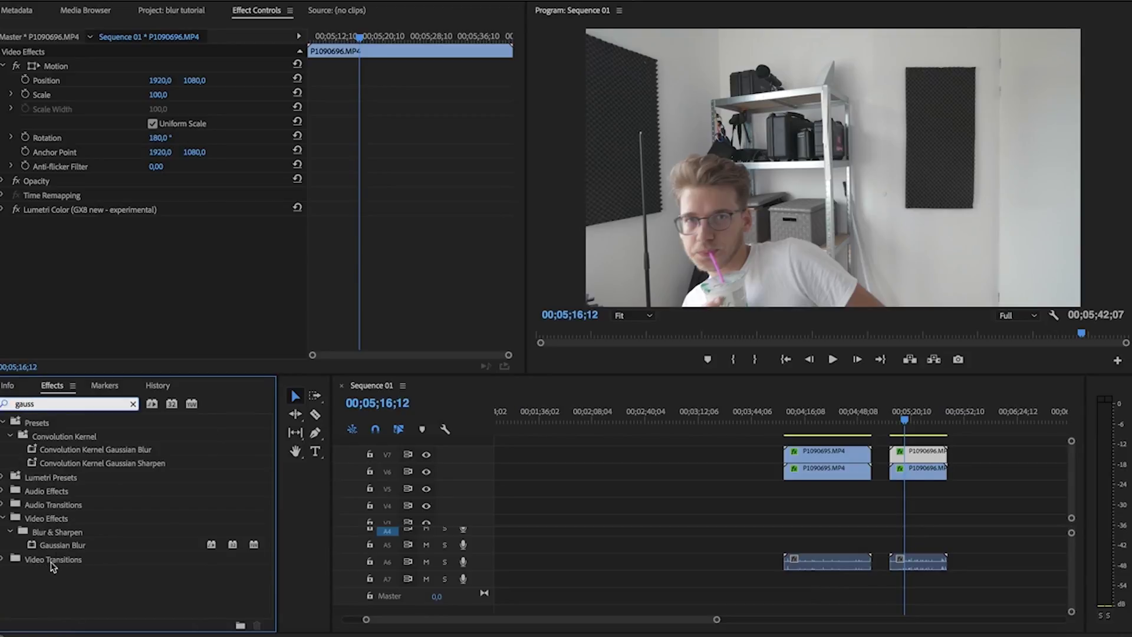
drag(59, 545, 923, 463)
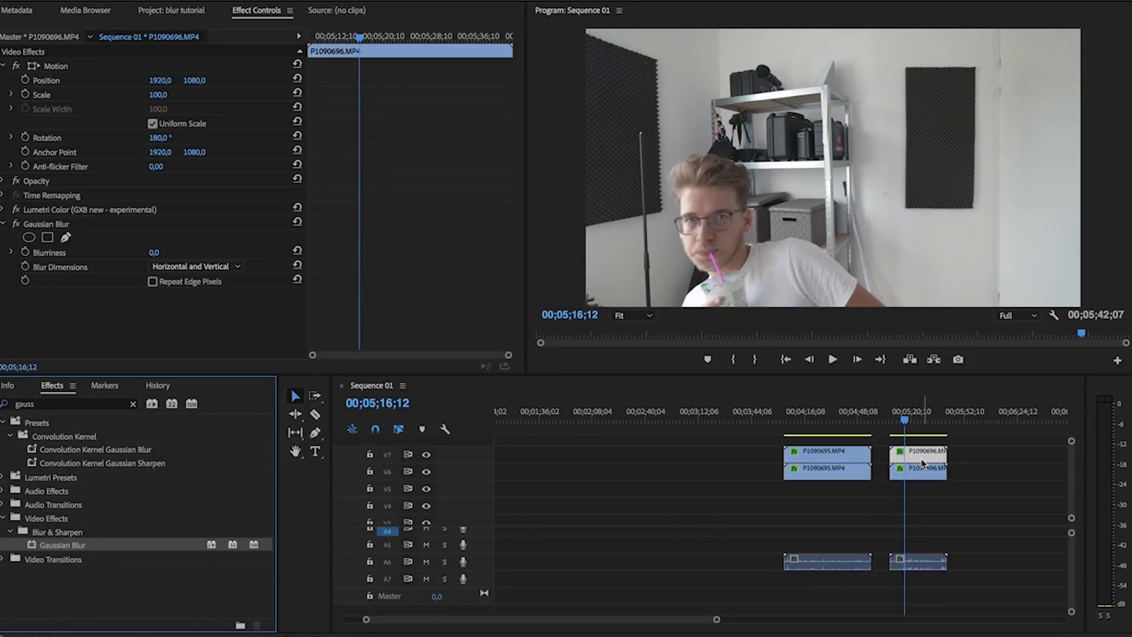
click(155, 253)
text(75)
key(Return)
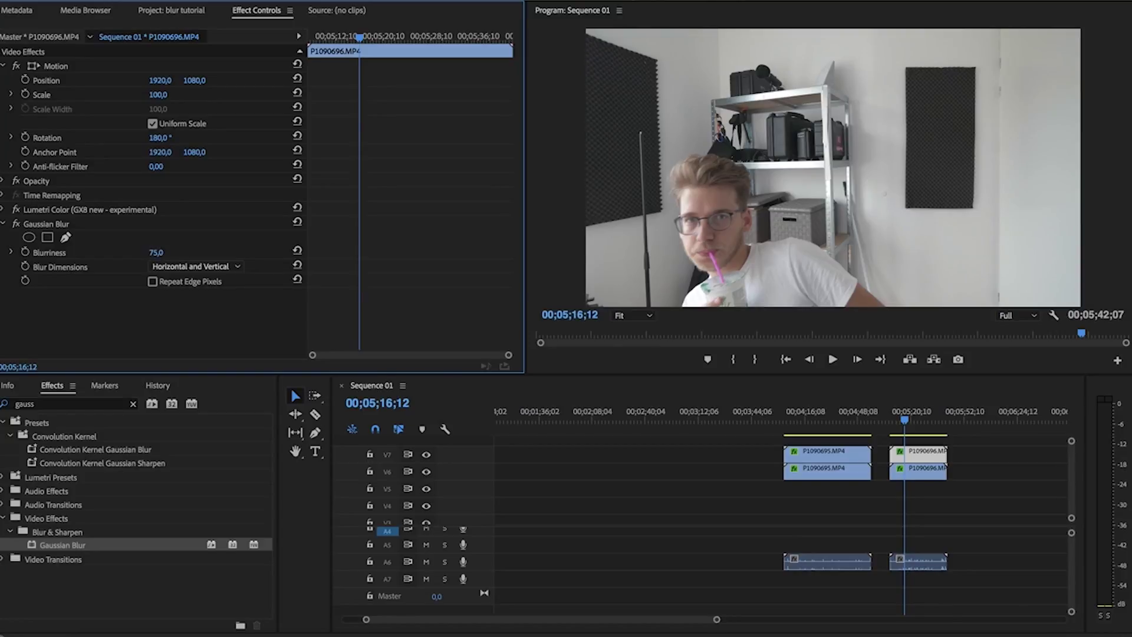
Add an elliptical mask to the Gaussian Blur and fit it around the man's face
click(28, 238)
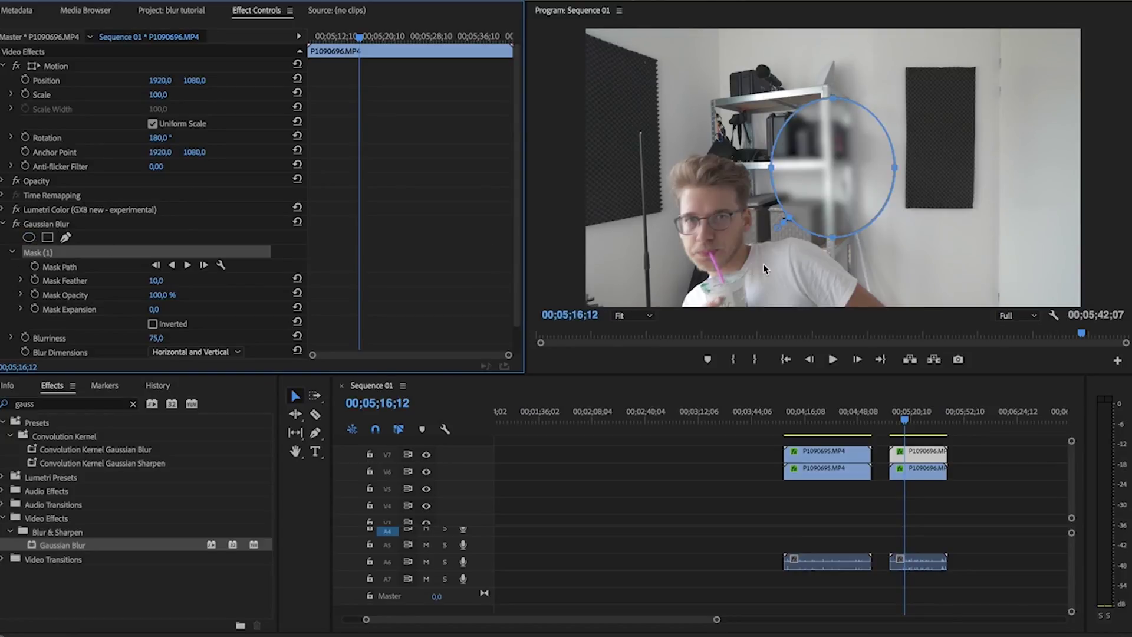
drag(844, 185, 755, 216)
drag(649, 216, 670, 216)
drag(713, 285, 713, 277)
drag(713, 145, 713, 161)
Enable Mask Path keyframing for the blur mask at 00;05;16;12
drag(717, 619, 651, 619)
scroll(510, 313, down, 2)
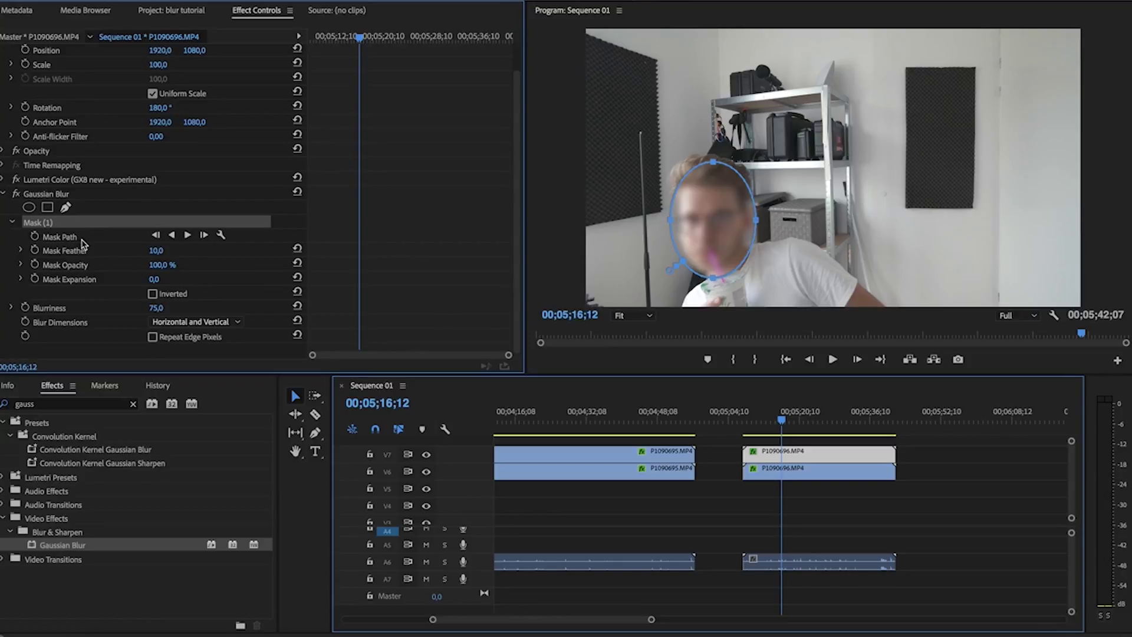
click(35, 237)
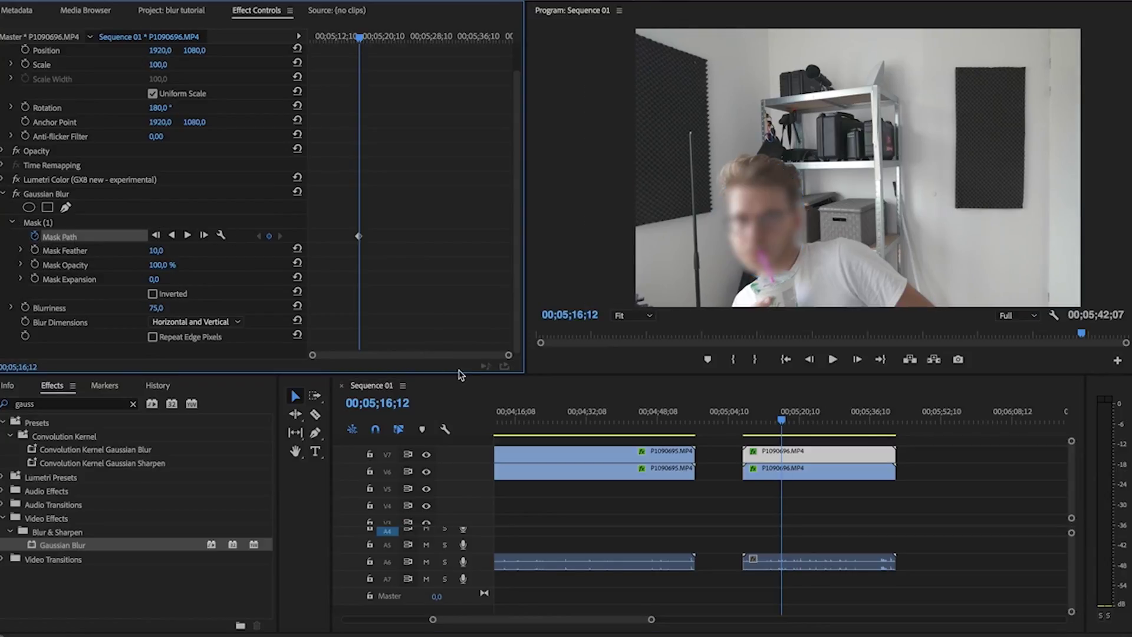
Add a Mask Path keyframe at 00;05;16;19 and move the ellipse slightly so it covers the face
drag(509, 355, 451, 355)
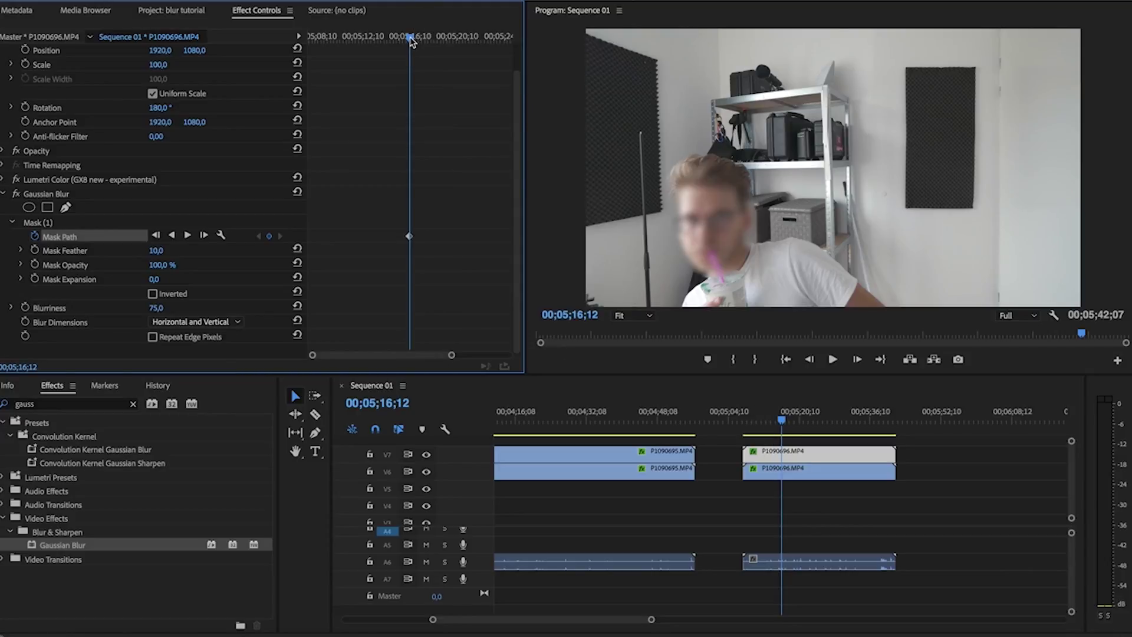
drag(410, 36, 414, 40)
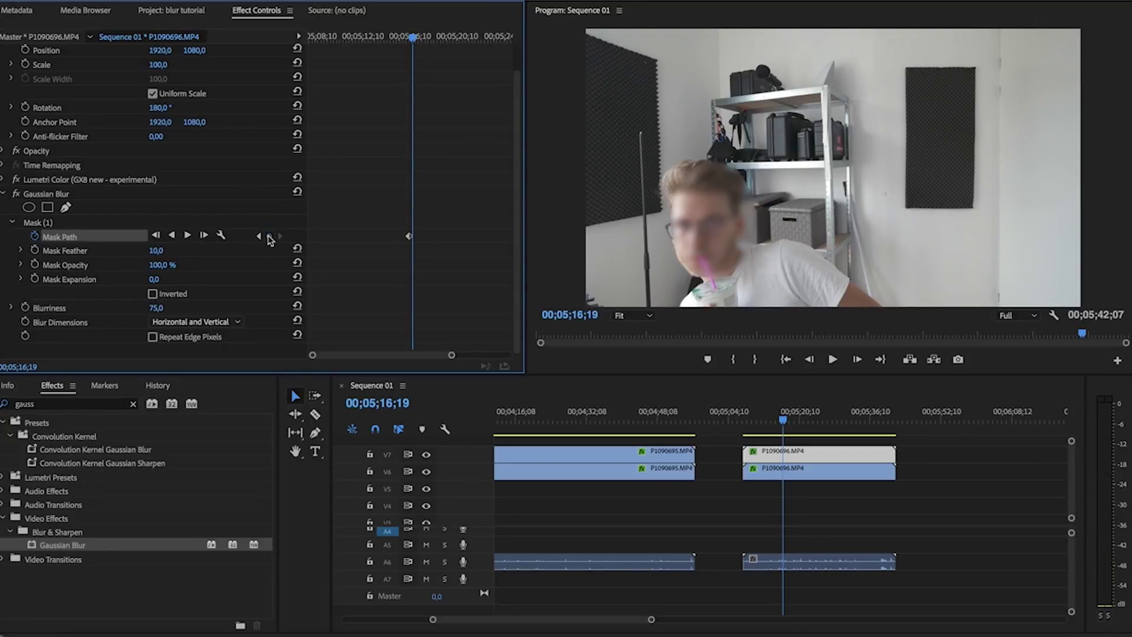
click(51, 224)
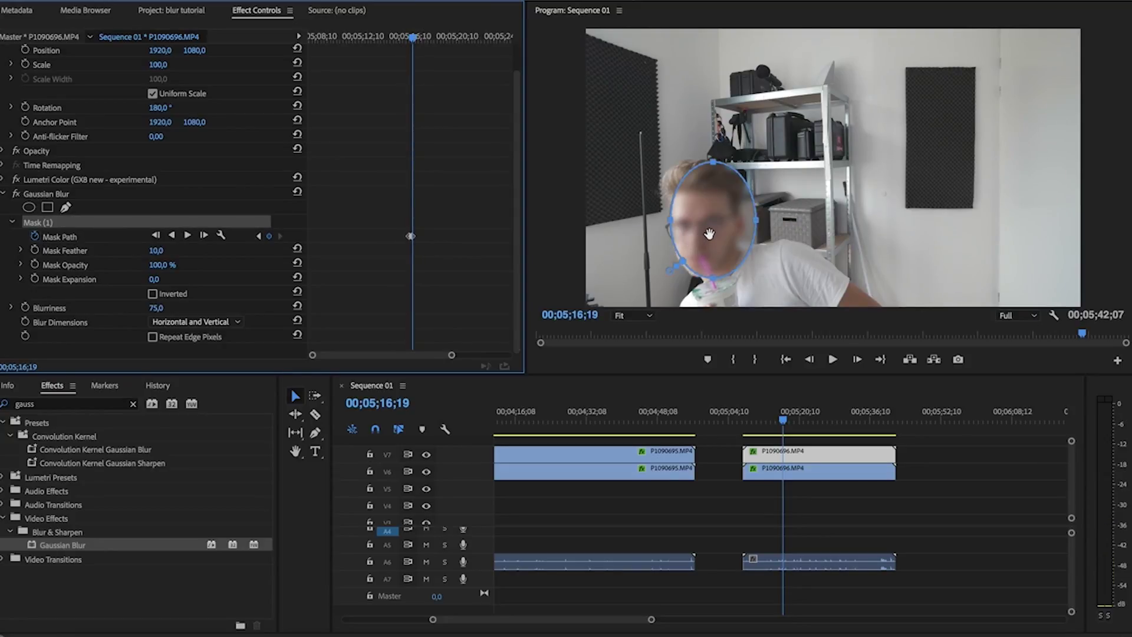
drag(710, 231, 704, 233)
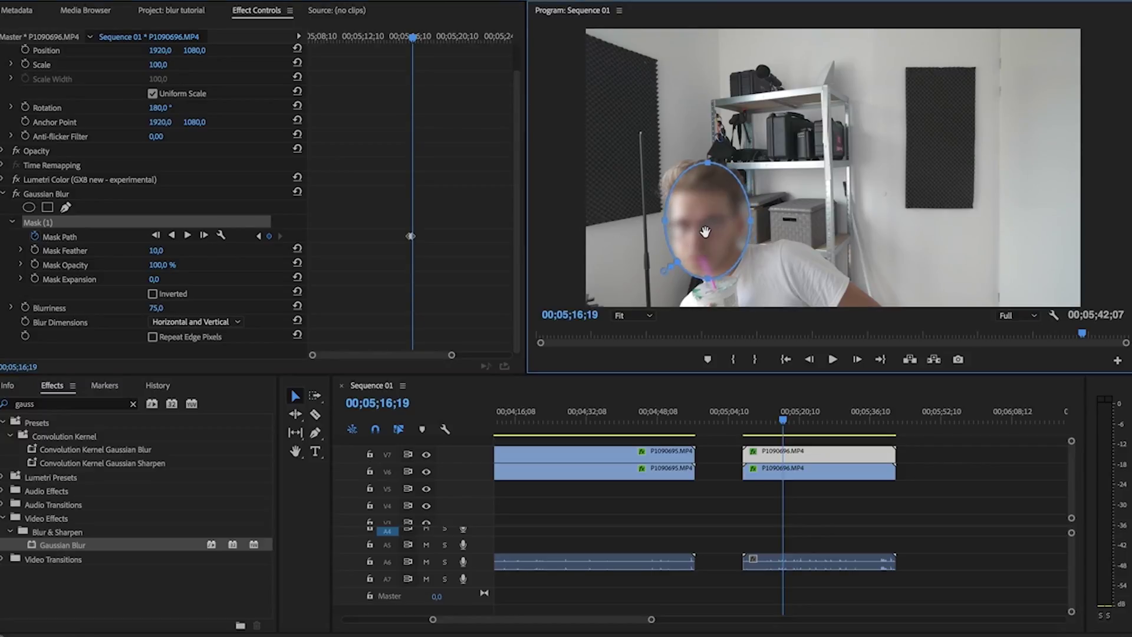
Add a Mask Path keyframe at 00;05;17;15 and move the ellipse over the man's face in its new position
drag(415, 40, 424, 42)
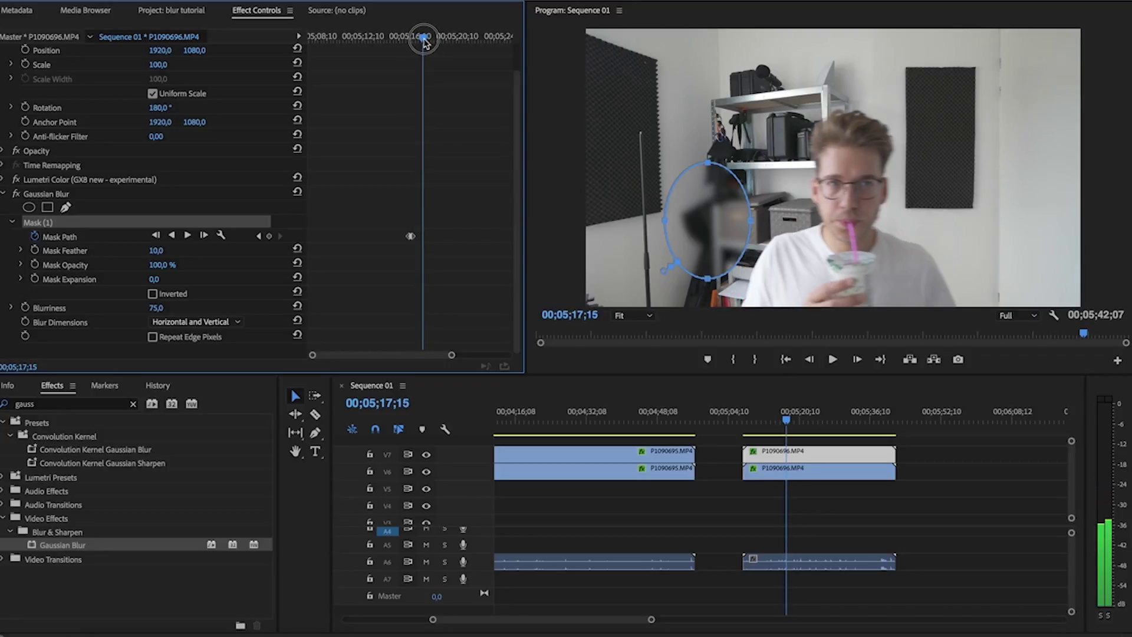
click(269, 236)
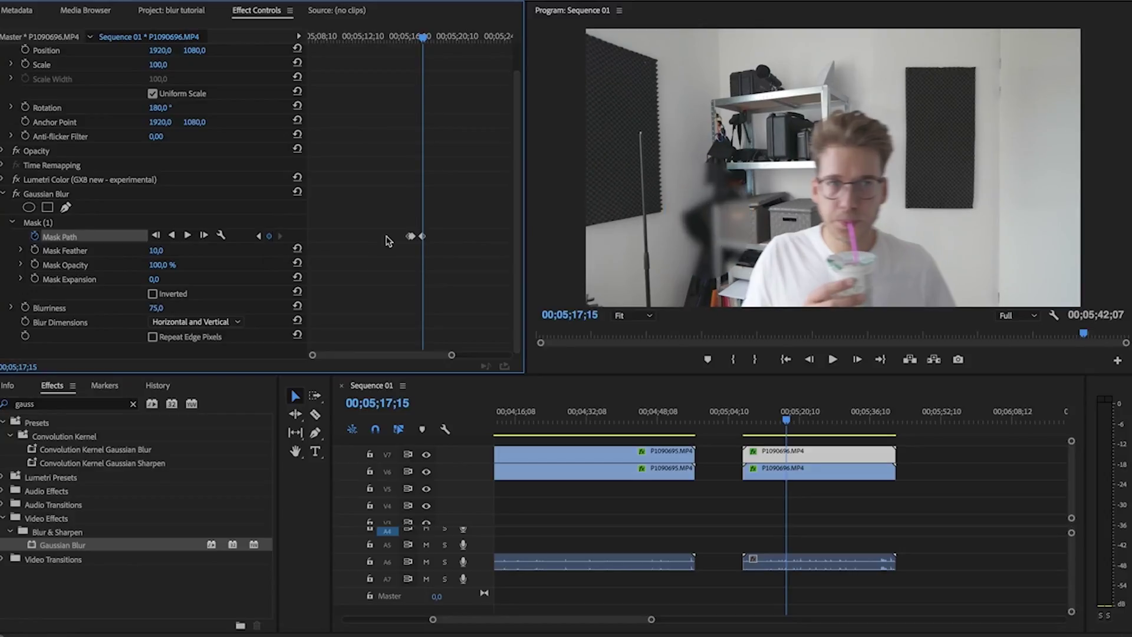
click(51, 224)
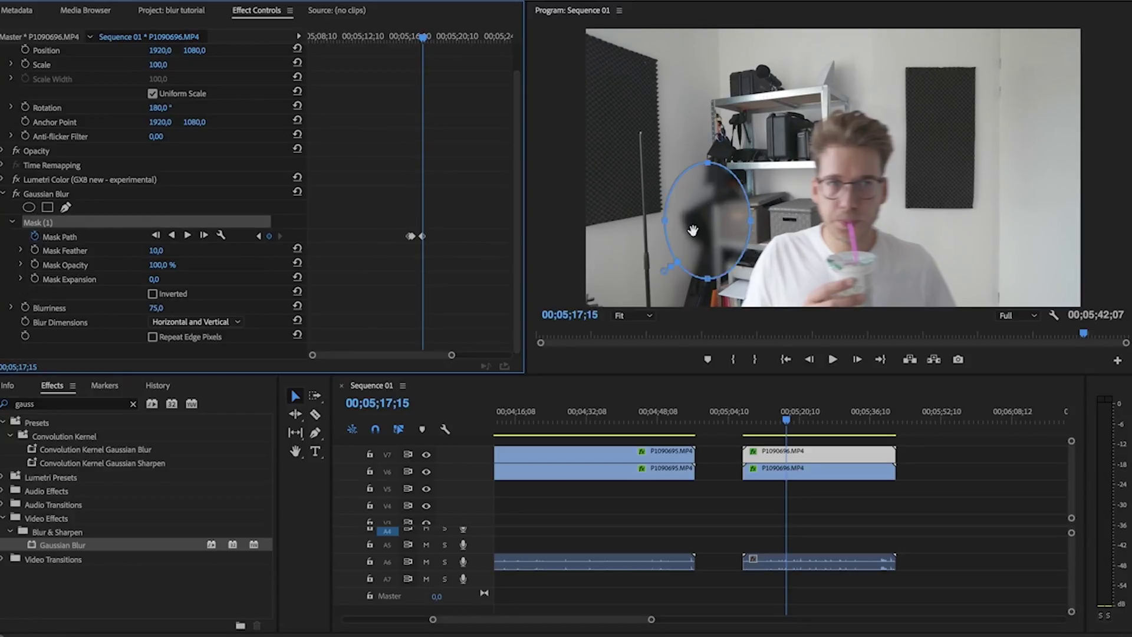
drag(692, 229, 835, 197)
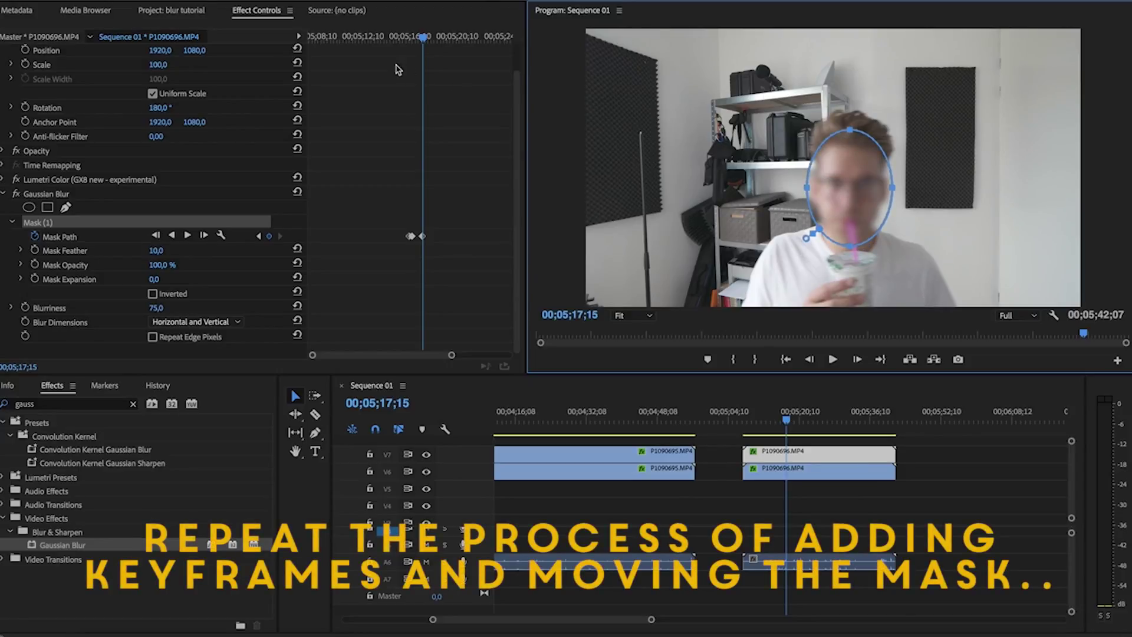
Add an in-between Mask Path keyframe at 00;05;17;03 and move the ellipse back onto the man's face
drag(407, 44, 419, 41)
drag(451, 354, 417, 356)
drag(410, 49, 411, 41)
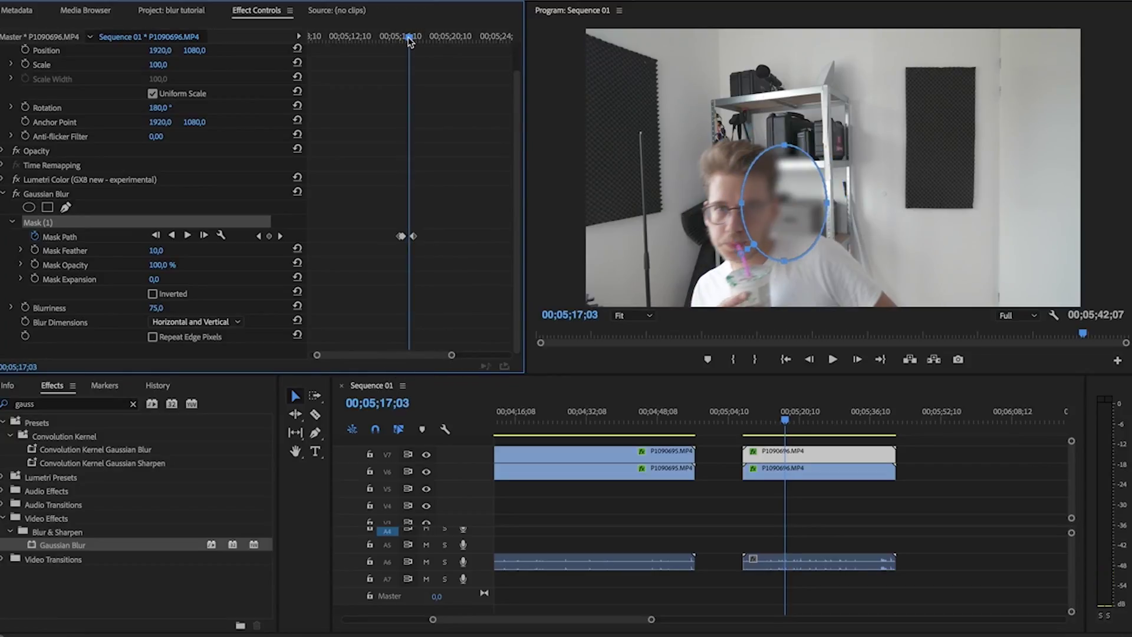
click(268, 237)
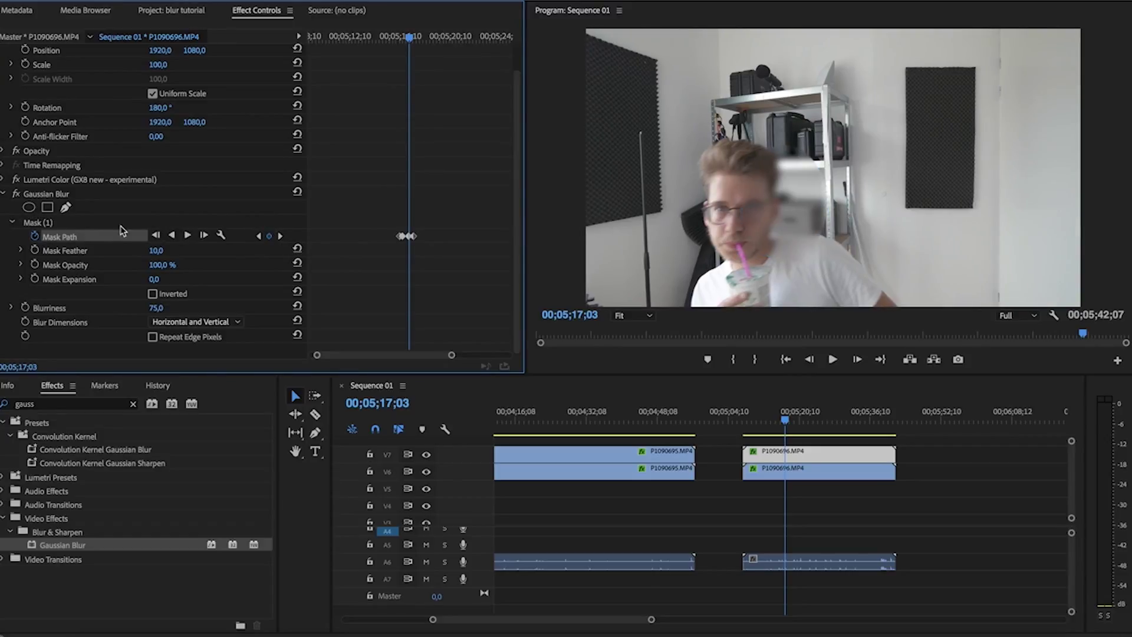
click(54, 224)
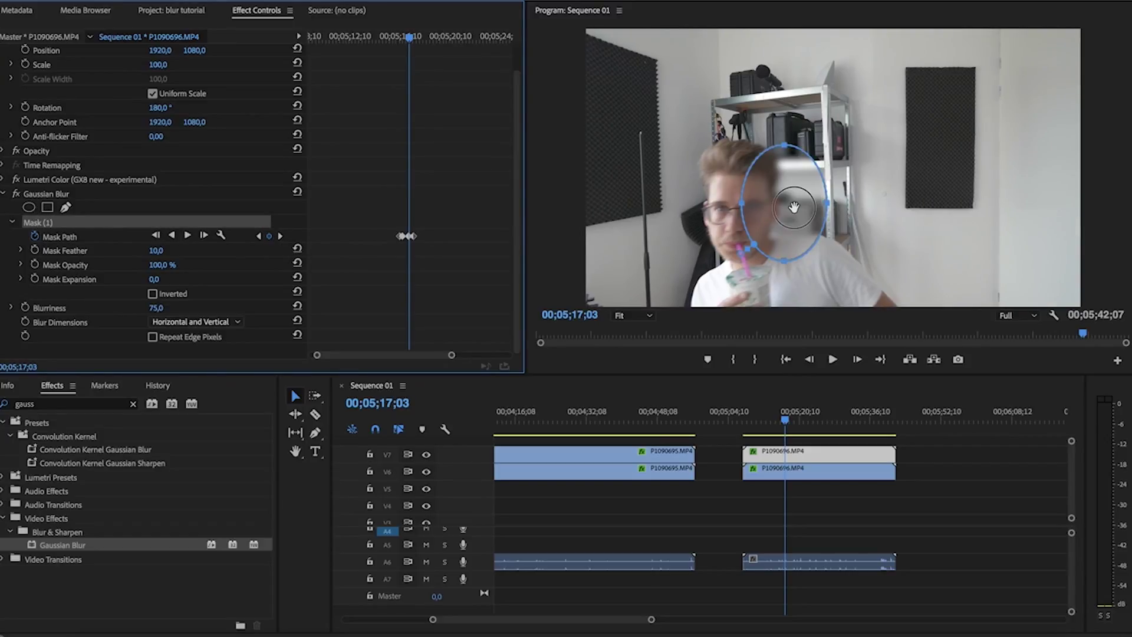
drag(794, 207, 749, 213)
Add a Mask Path keyframe at 00;05;16;28 and shift the ellipse slightly to center it on the face
scroll(418, 42, up, 2)
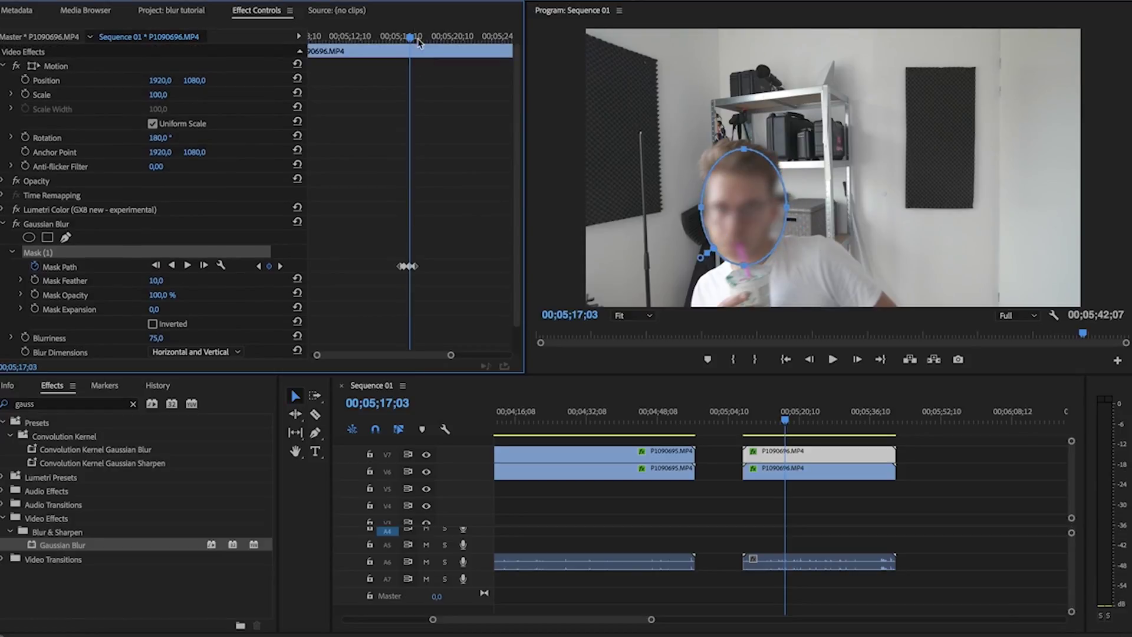
drag(410, 39, 408, 39)
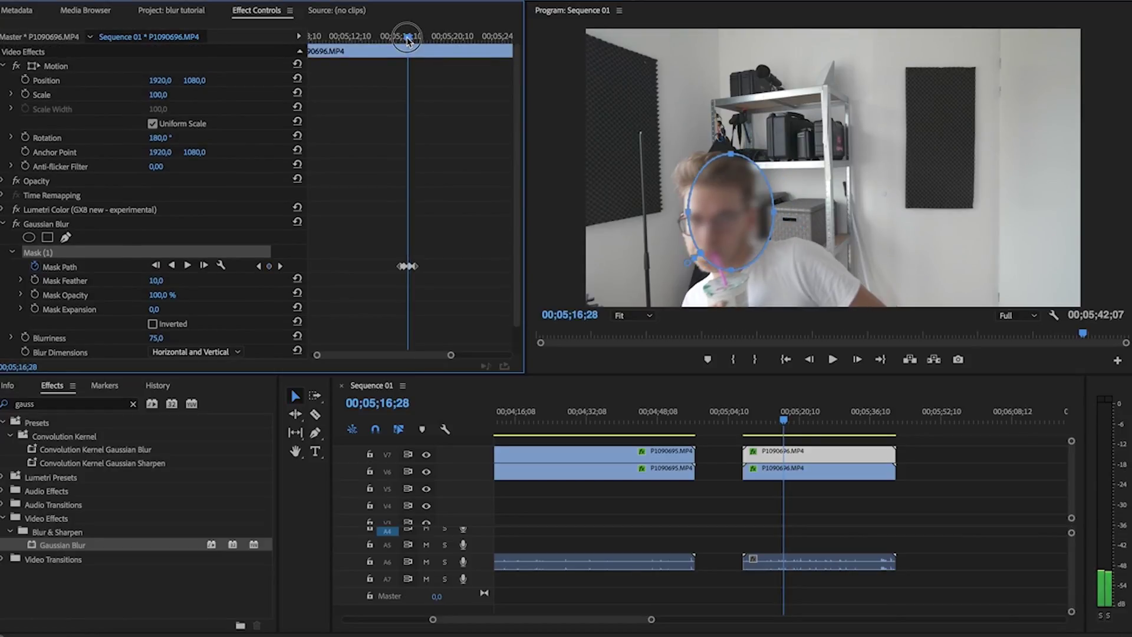
click(270, 267)
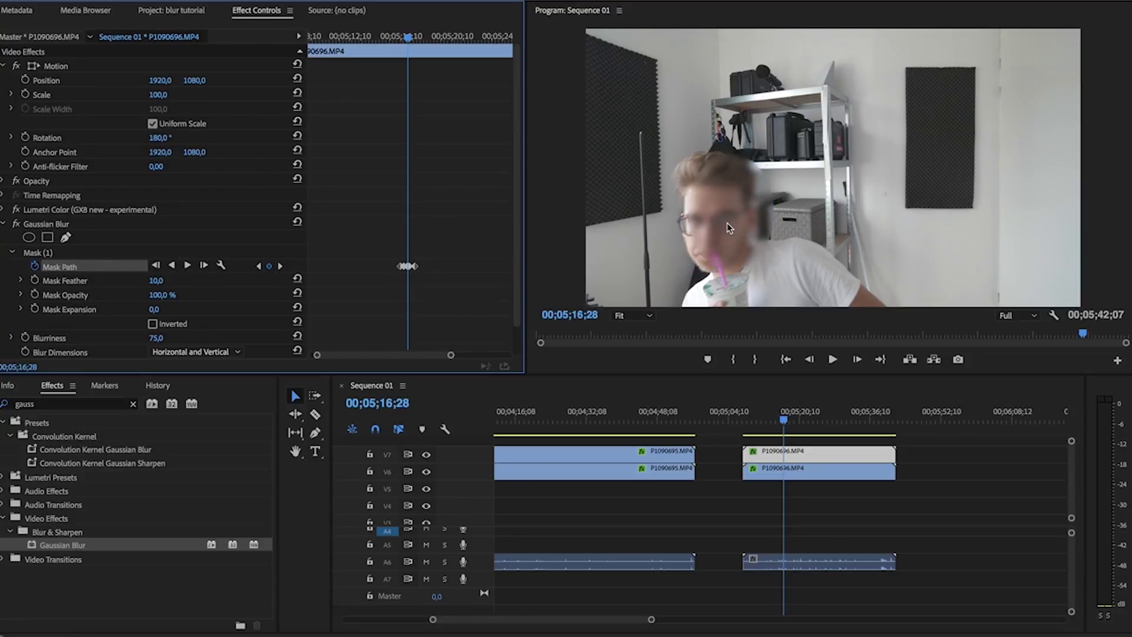
click(48, 255)
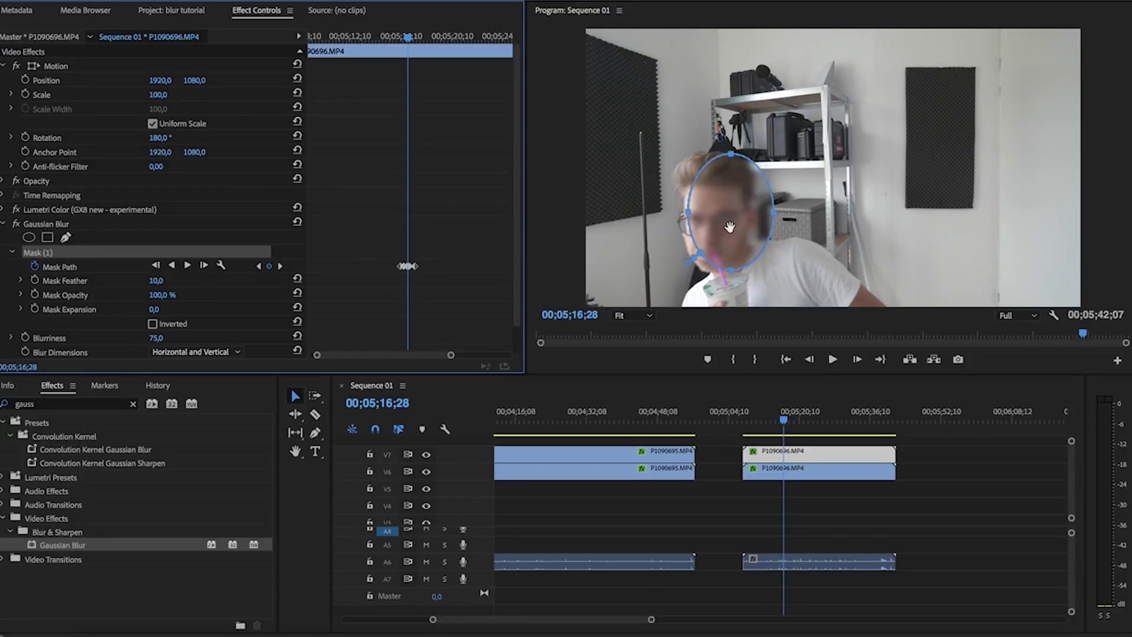
drag(730, 227, 717, 230)
Move the playhead to 00;05;17;19 to check the mask tracking, and save the project
drag(408, 40, 419, 40)
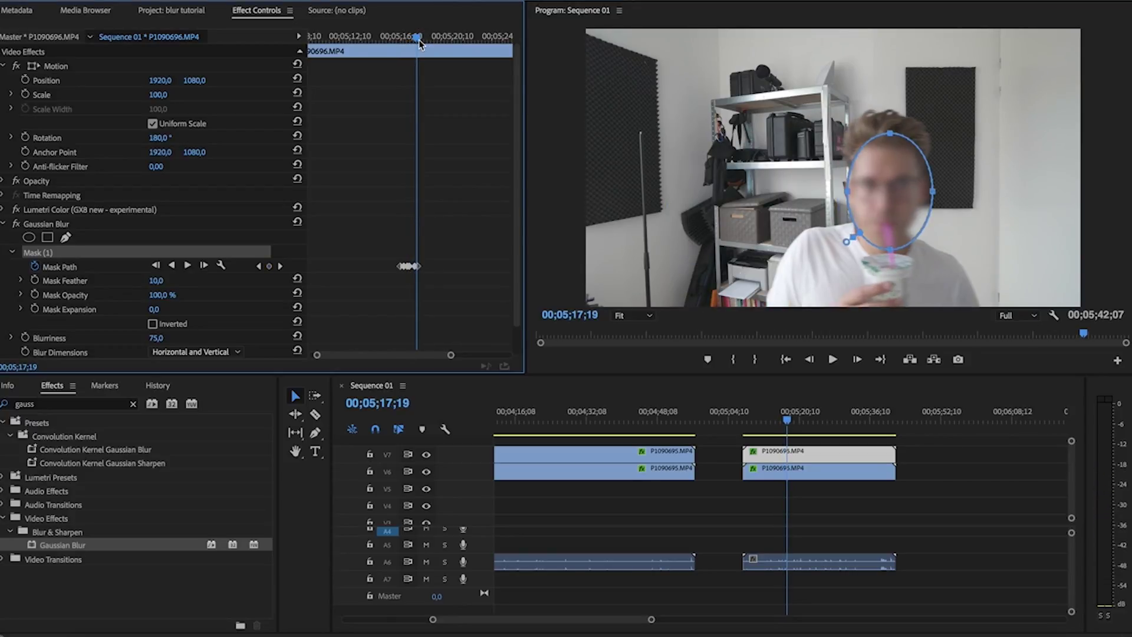
key(ctrl+s)
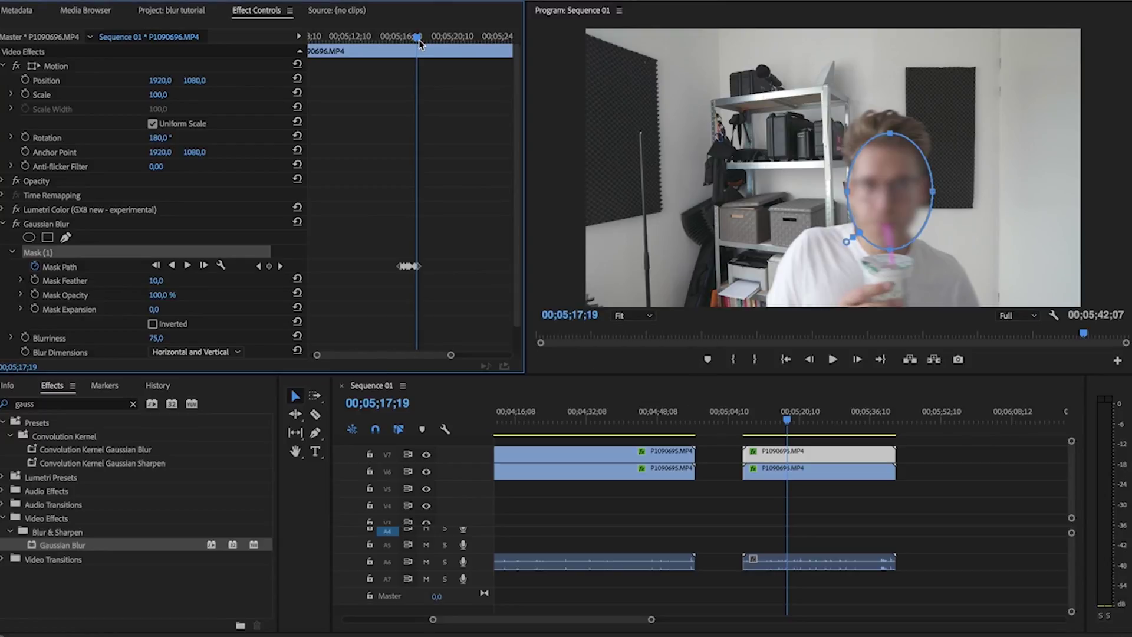